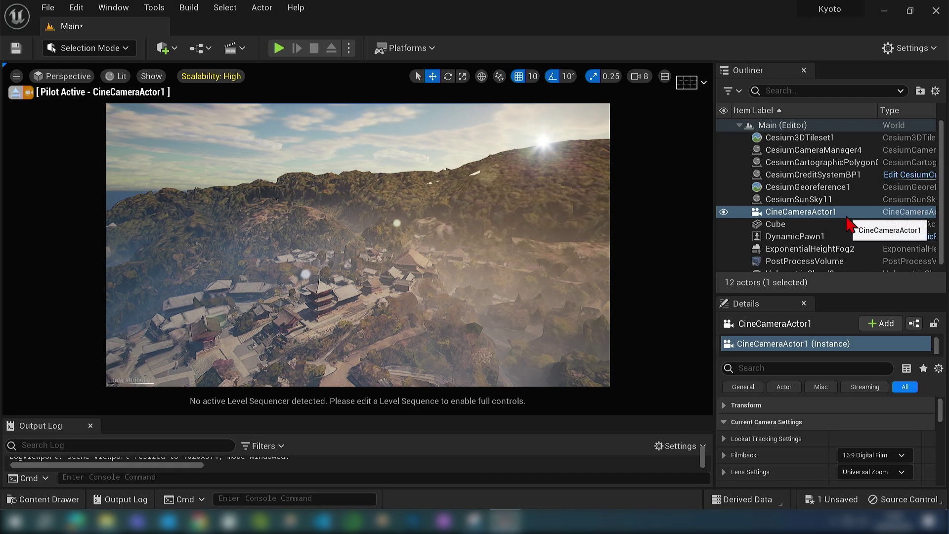
# Filter Cesium3DTileset1's details by 'detail' and set Maximum Screen Space Error to 4.0
pyautogui.click(809, 141)
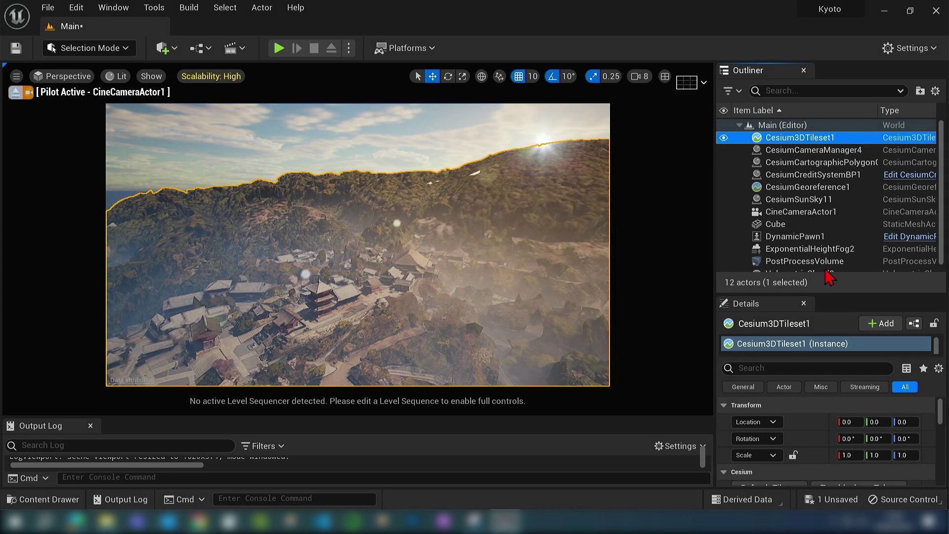
pyautogui.click(808, 370)
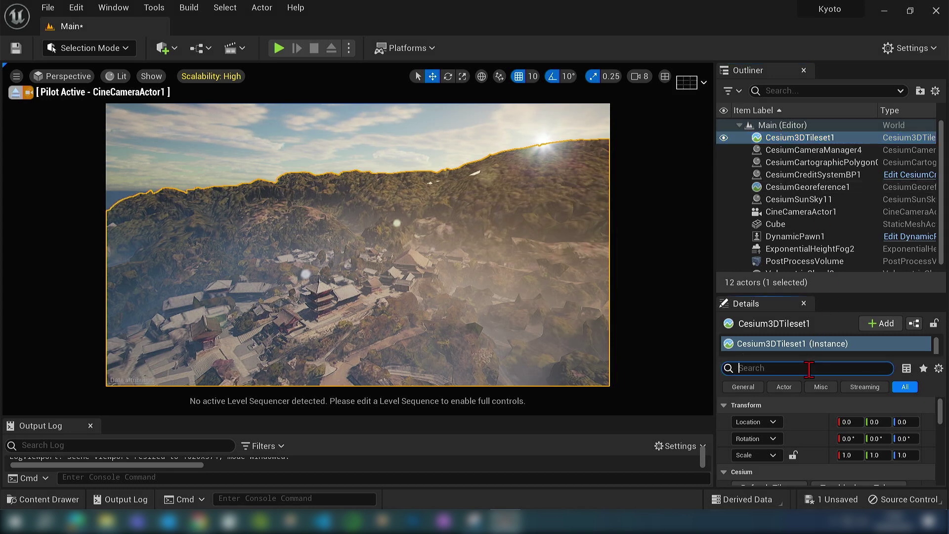
pyautogui.write('detail')
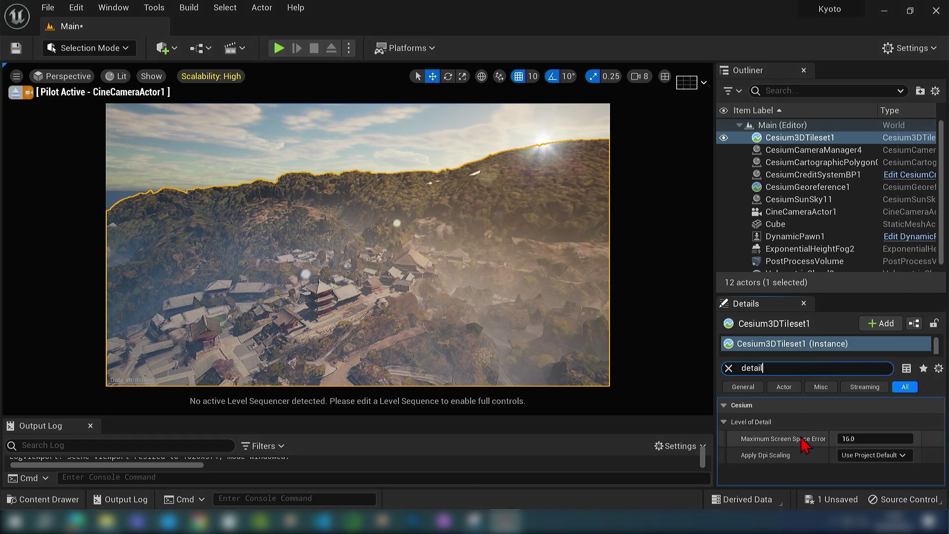
pyautogui.moveTo(801, 439)
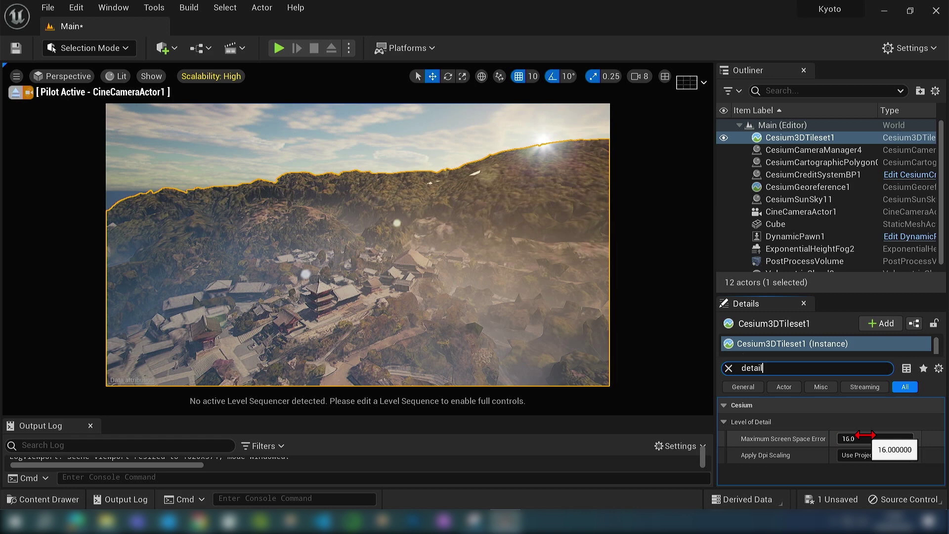
pyautogui.click(865, 435)
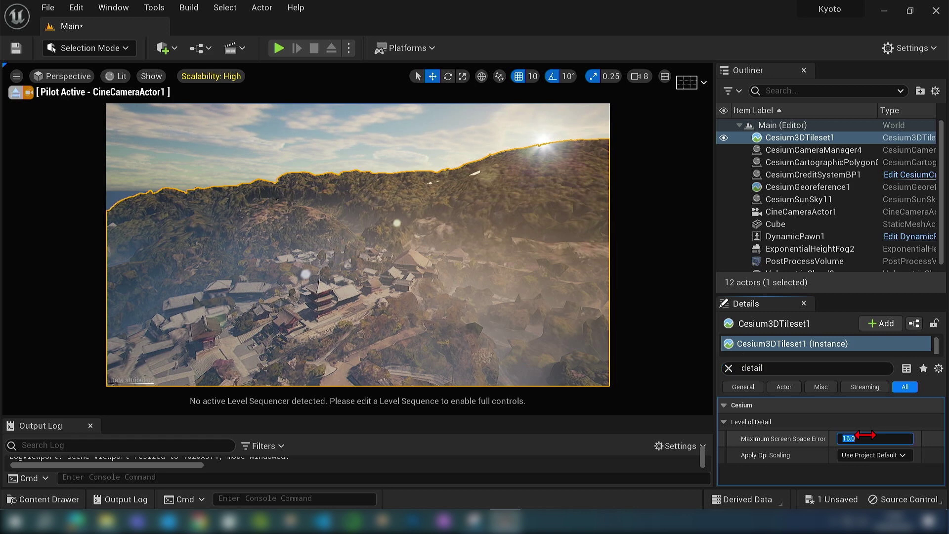
pyautogui.write('4')
pyautogui.press('Tab')
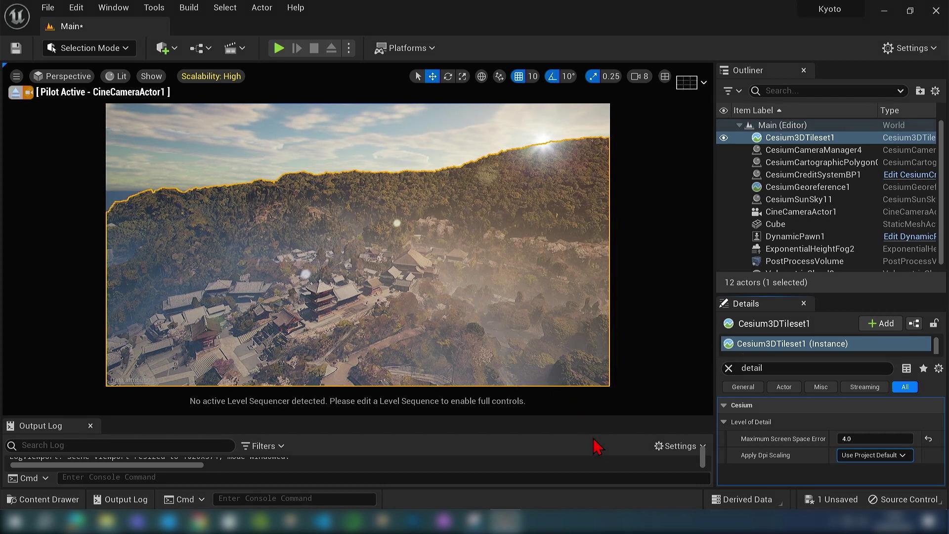
pyautogui.click(145, 144)
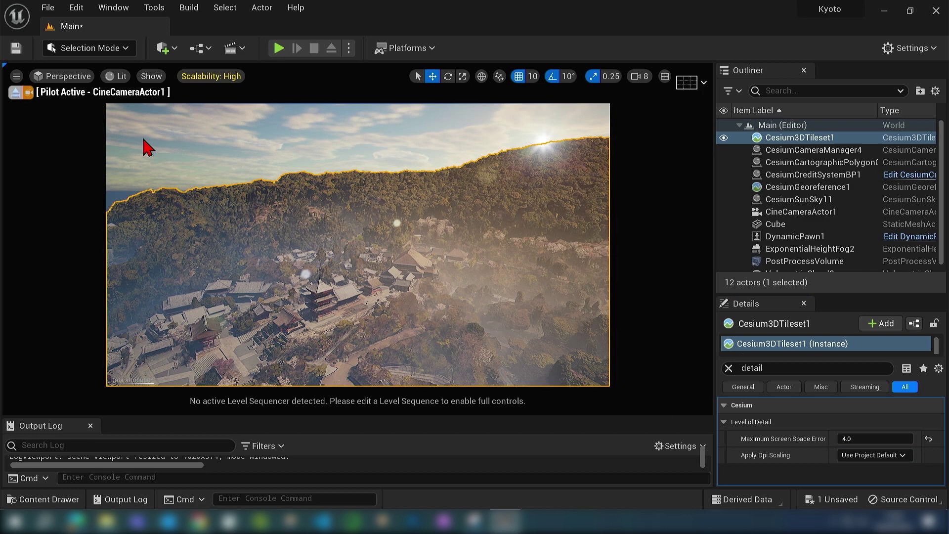
# Capture a 4x high-resolution, date-timestamped screenshot of the camera view
pyautogui.click(146, 145)
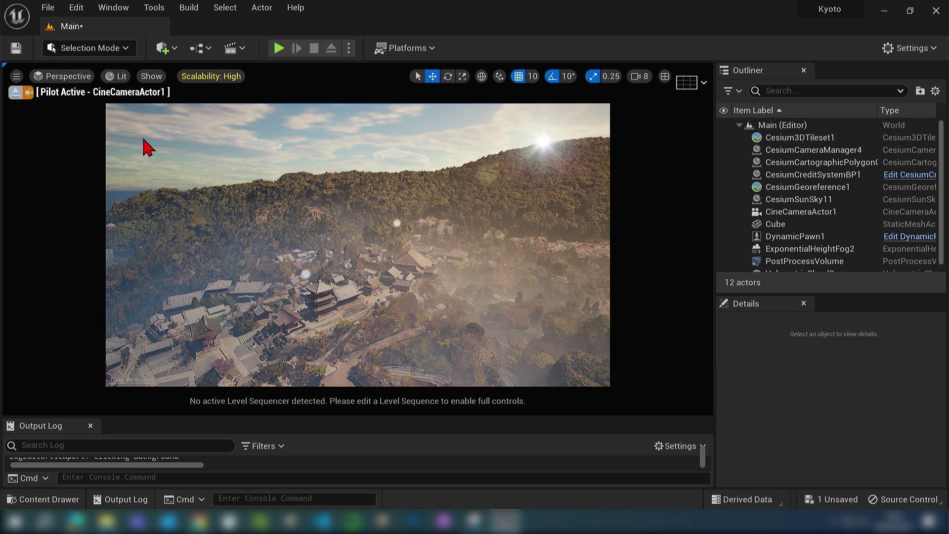
pyautogui.click(17, 77)
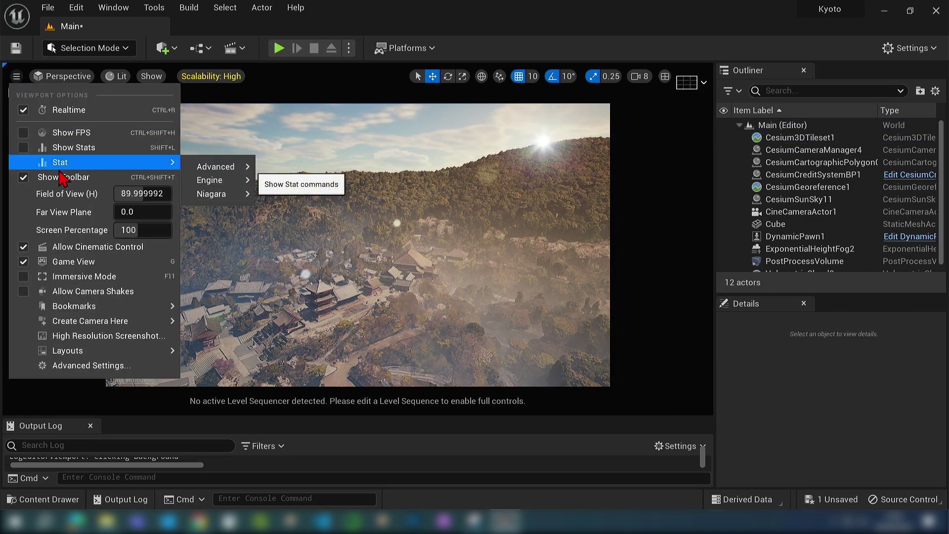
pyautogui.click(135, 335)
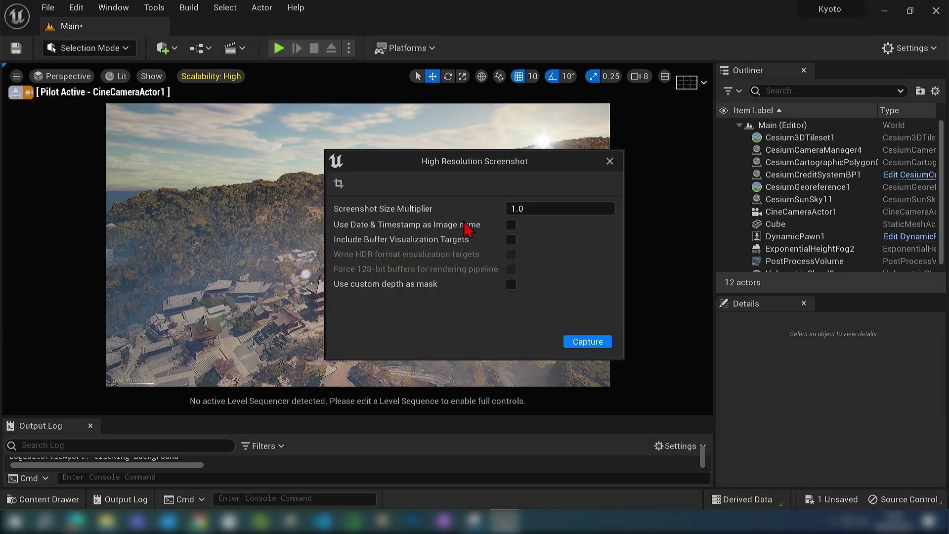
pyautogui.click(540, 210)
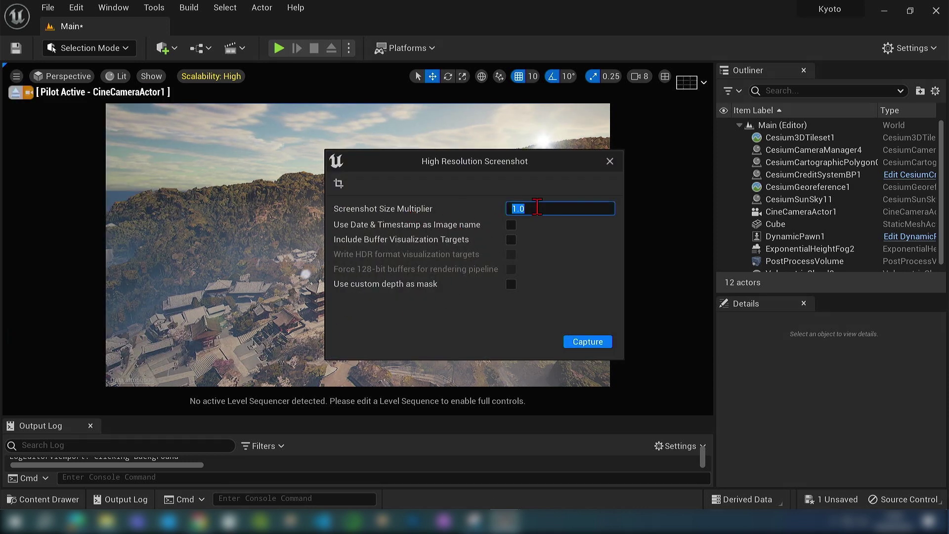
pyautogui.write('4')
pyautogui.press('Tab')
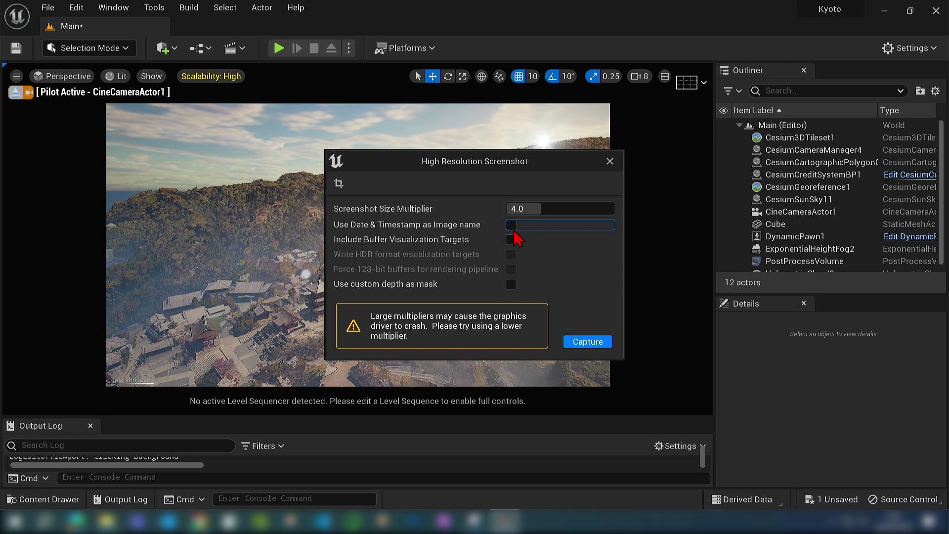
pyautogui.click(602, 345)
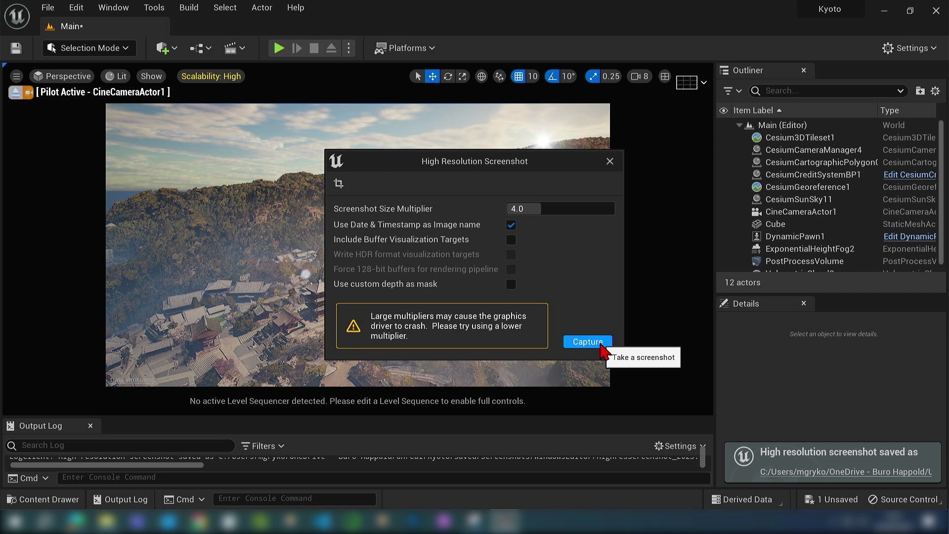
# Close the screenshot settings and save the Main level
pyautogui.click(610, 161)
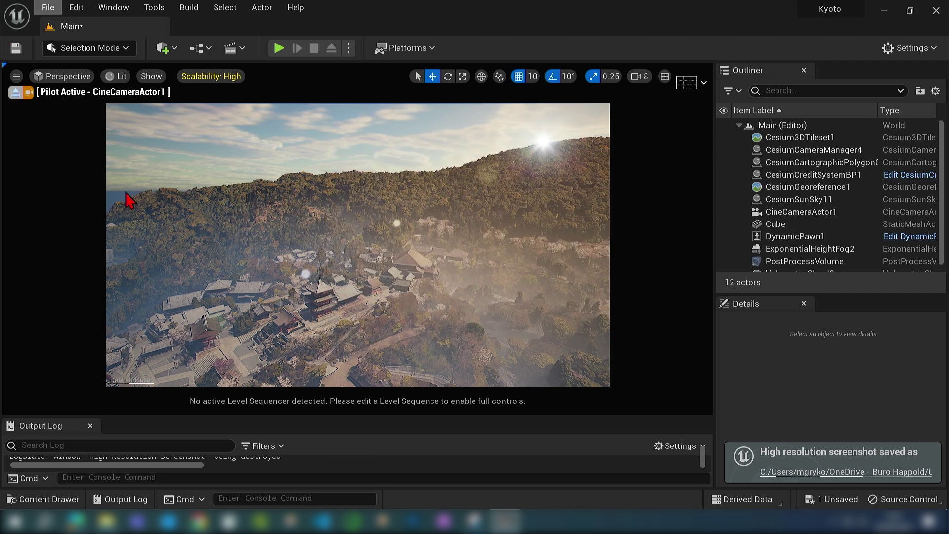
pyautogui.click(280, 144)
pyautogui.hotkey('ctrl', 's')
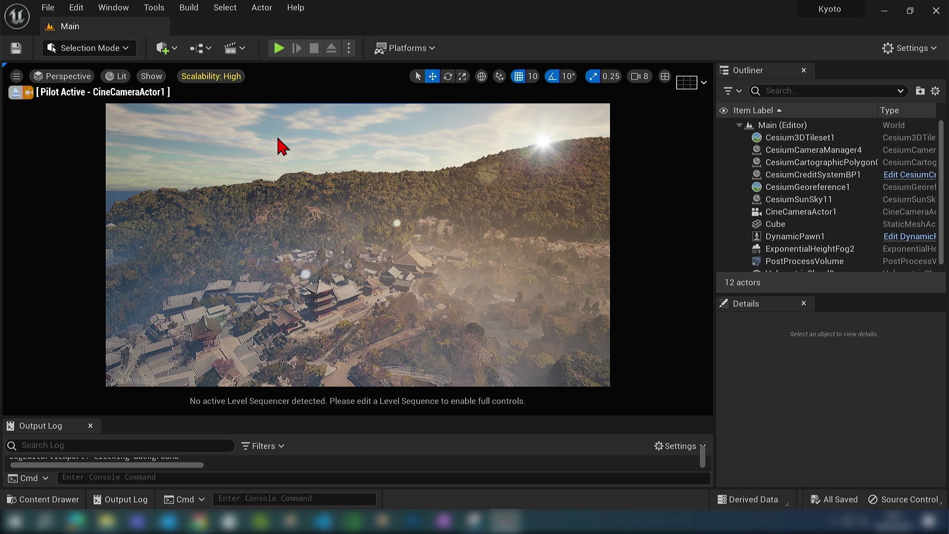
# Add a level sequence to the level and save it as KyotoLevelSequence
pyautogui.click(242, 48)
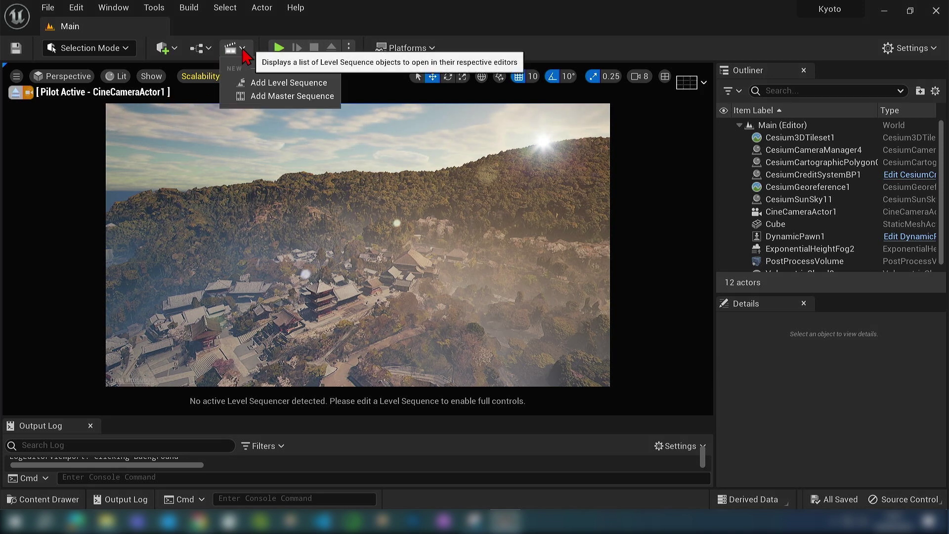
pyautogui.click(254, 83)
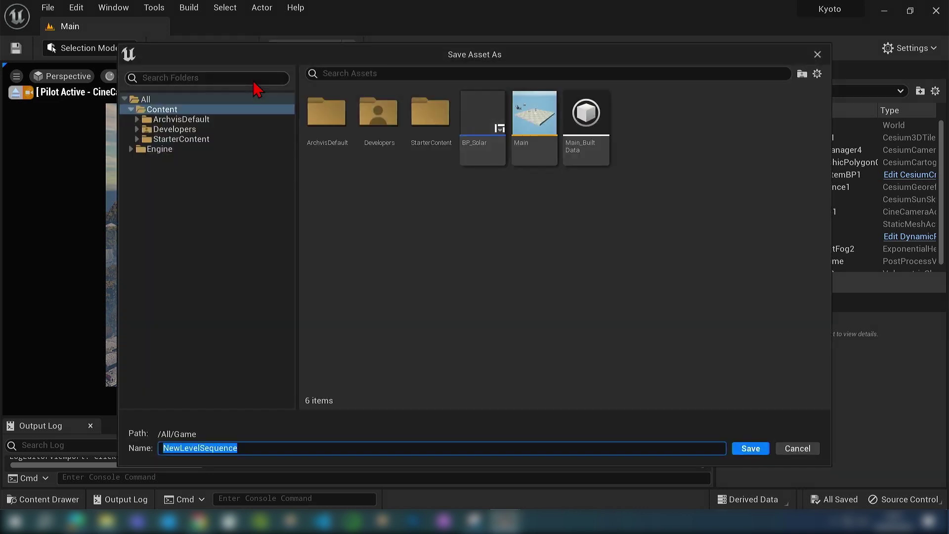
pyautogui.click(242, 448)
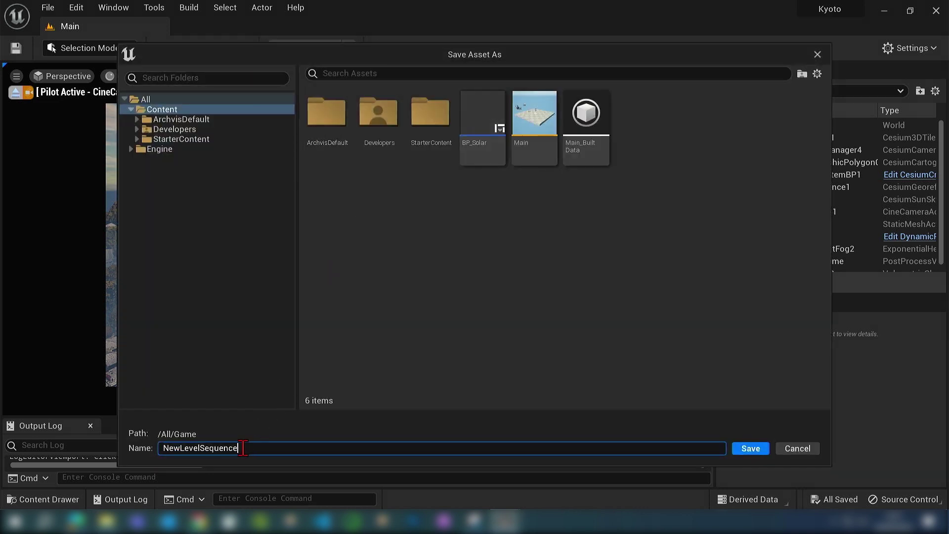
pyautogui.moveTo(181, 448); pyautogui.dragTo(105, 438)
pyautogui.write('Kyoto')
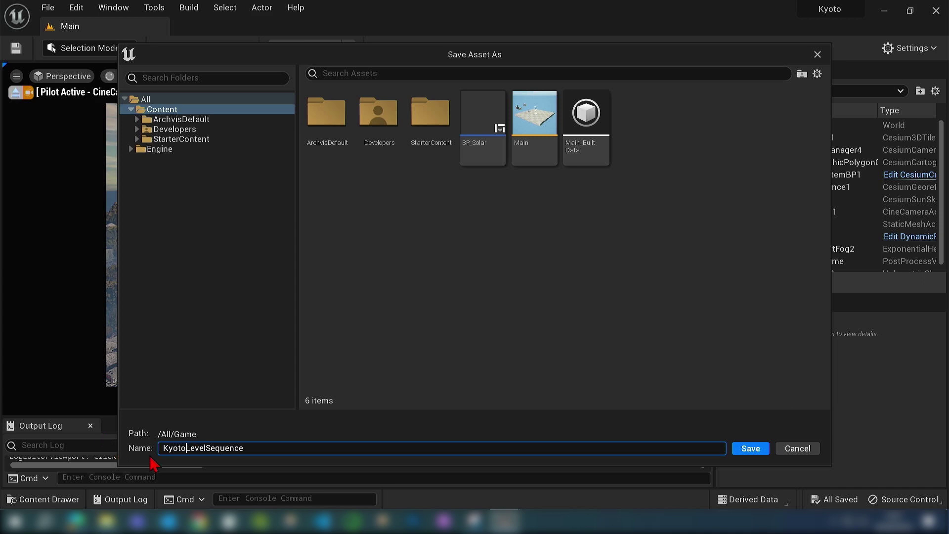
pyautogui.click(749, 448)
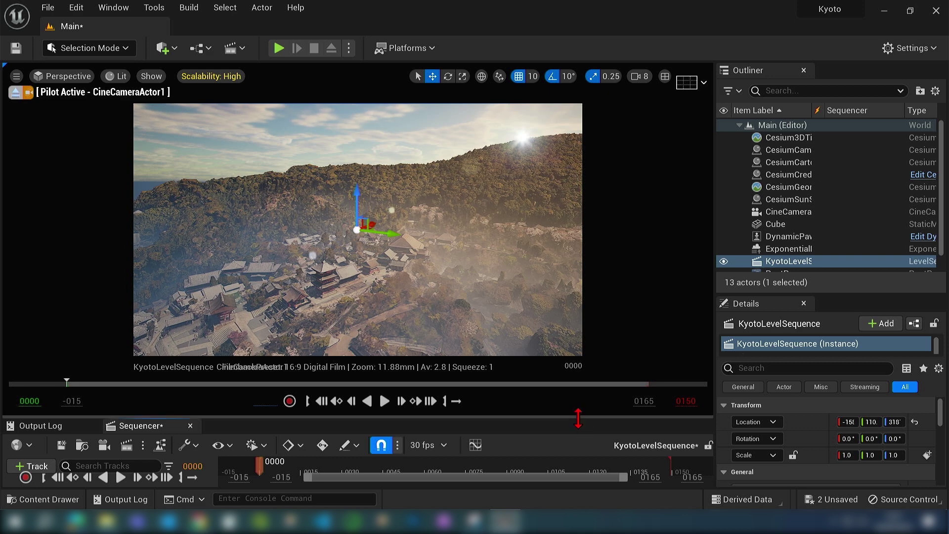
# Enlarge Sequencer and add CineCameraActor1 to KyotoLevelSequence as an actor track
pyautogui.moveTo(578, 418); pyautogui.dragTo(571, 356)
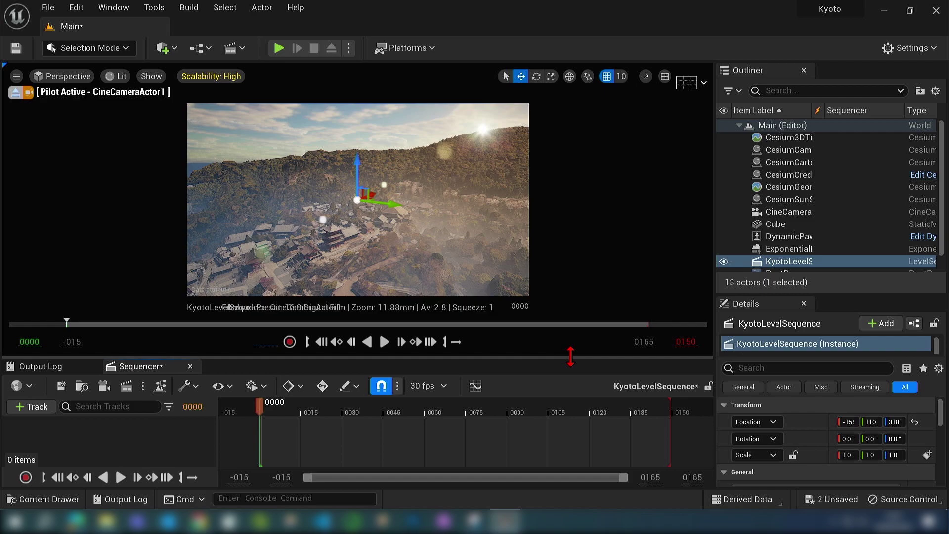
pyautogui.click(43, 410)
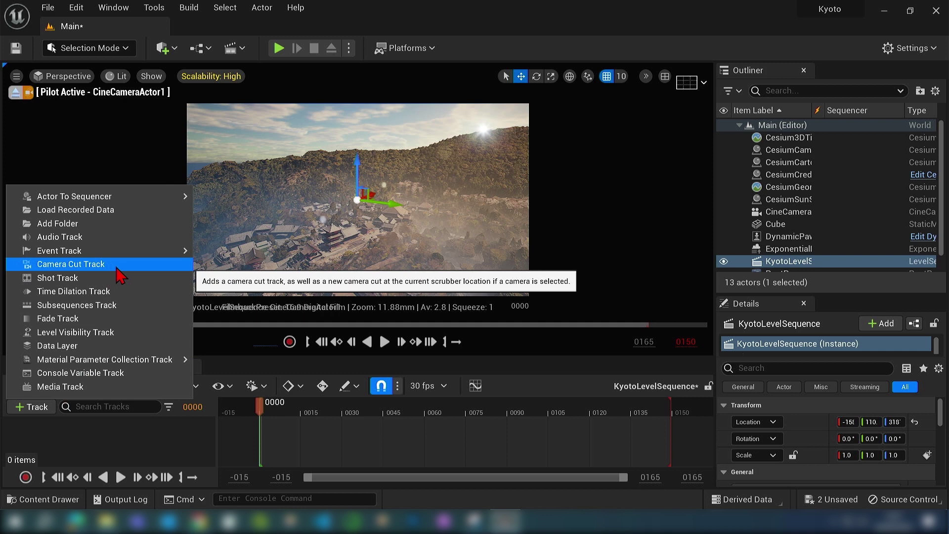
pyautogui.moveTo(131, 200)
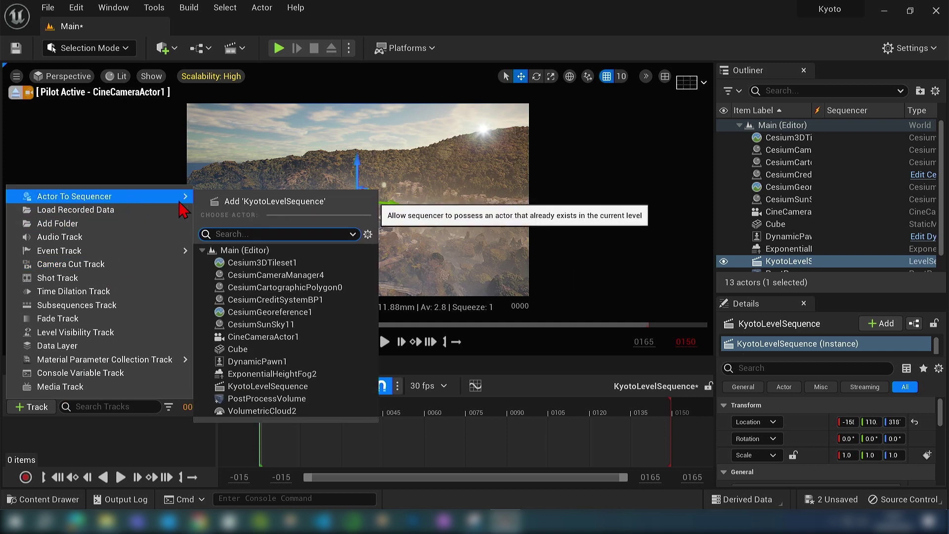
pyautogui.click(297, 340)
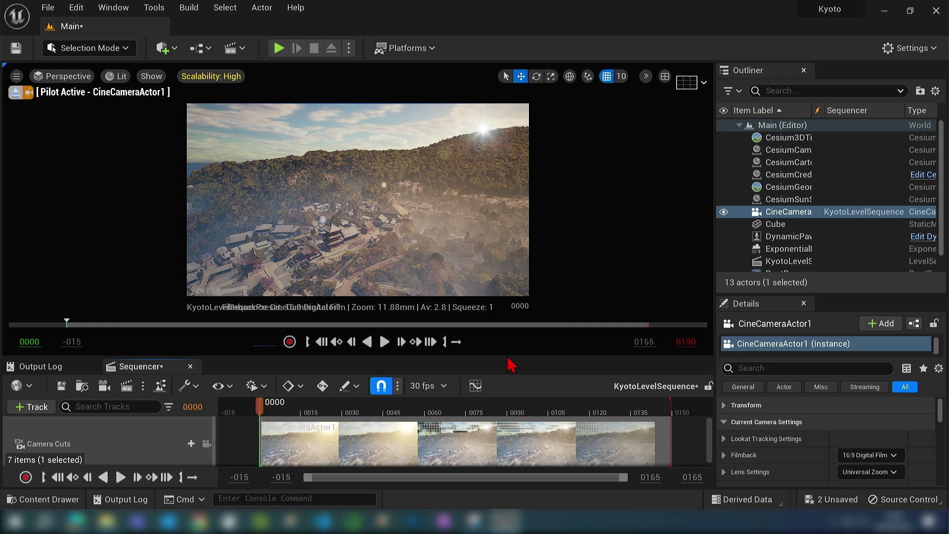
# Set the playback end to frame 300 and stretch the camera cut across 0–300
pyautogui.moveTo(508, 361); pyautogui.dragTo(509, 331)
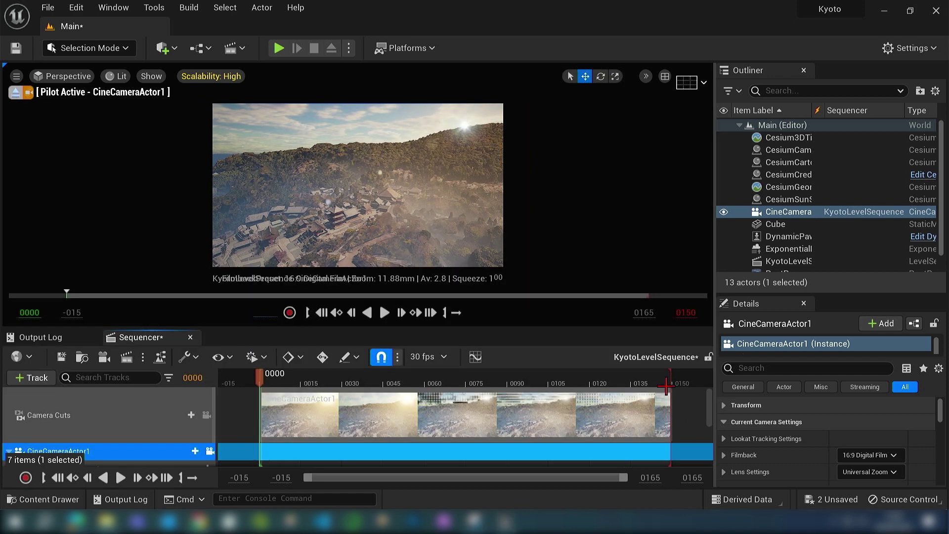
pyautogui.click(642, 311)
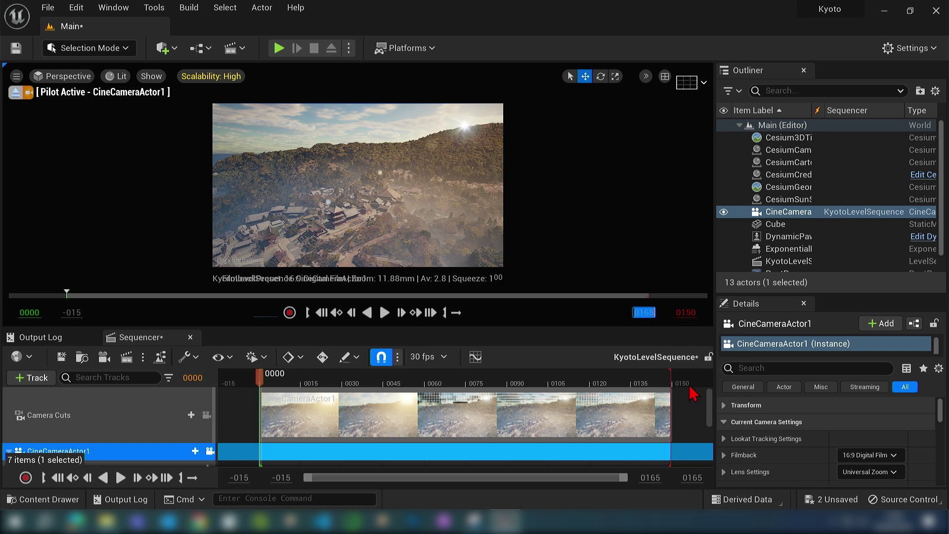
pyautogui.press('Return')
pyautogui.click(684, 312)
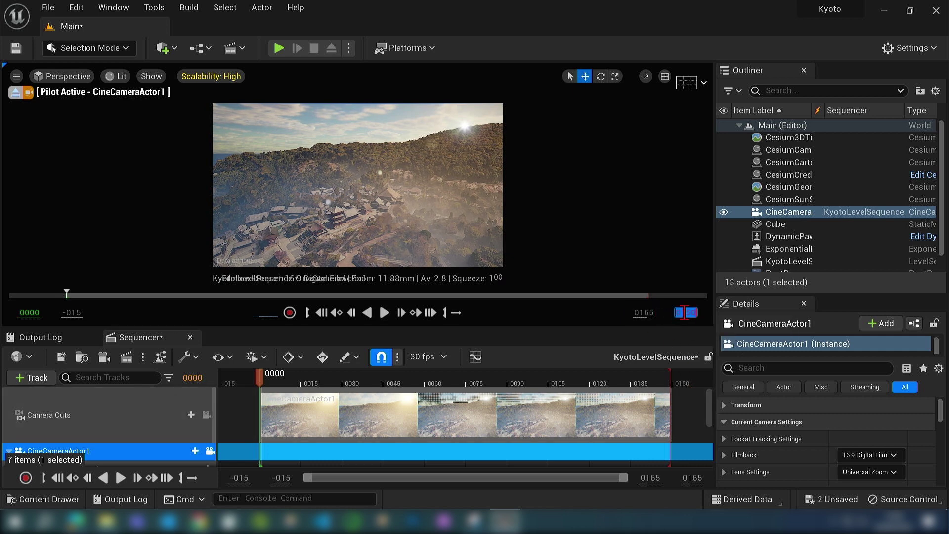
pyautogui.write('300')
pyautogui.press('Return')
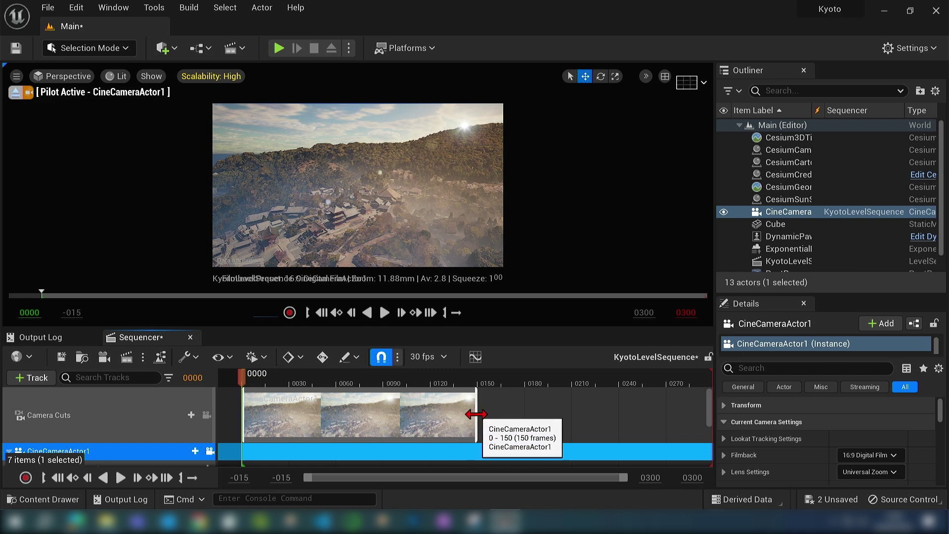
pyautogui.moveTo(475, 414); pyautogui.dragTo(704, 419)
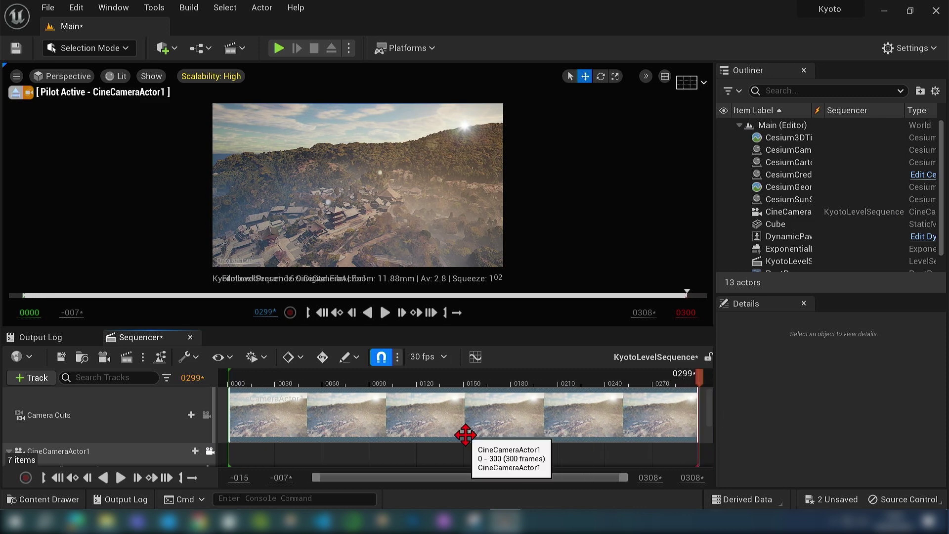
# Key CineCameraActor1's Transform (Location, Rotation, Scale) at frame 0, then move to the end
pyautogui.click(322, 313)
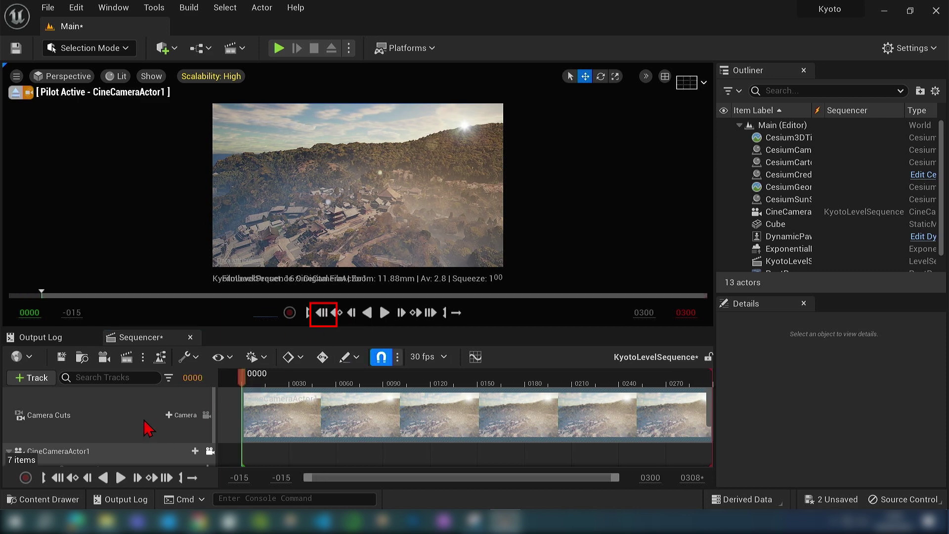
pyautogui.scroll(-3, 147, 428)
pyautogui.scroll(-1, 147, 428)
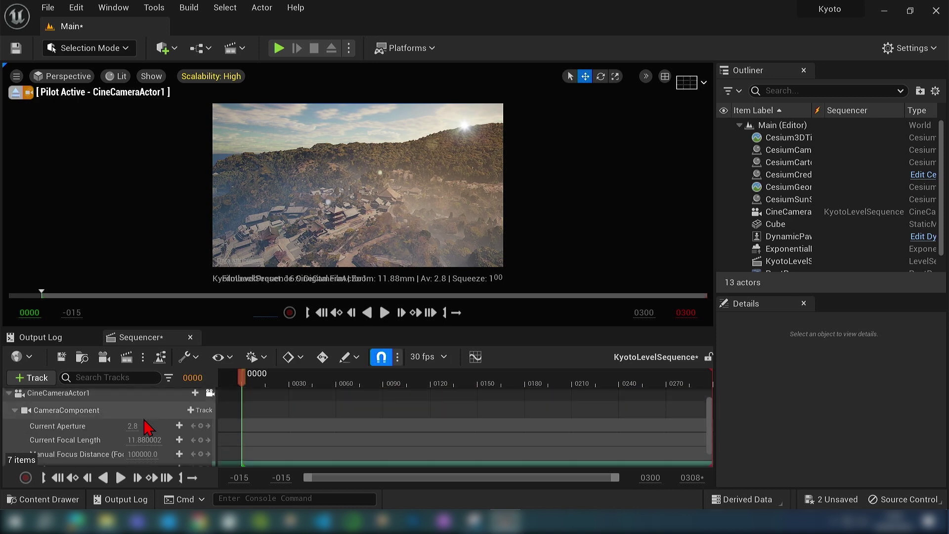
pyautogui.scroll(-2, 133, 430)
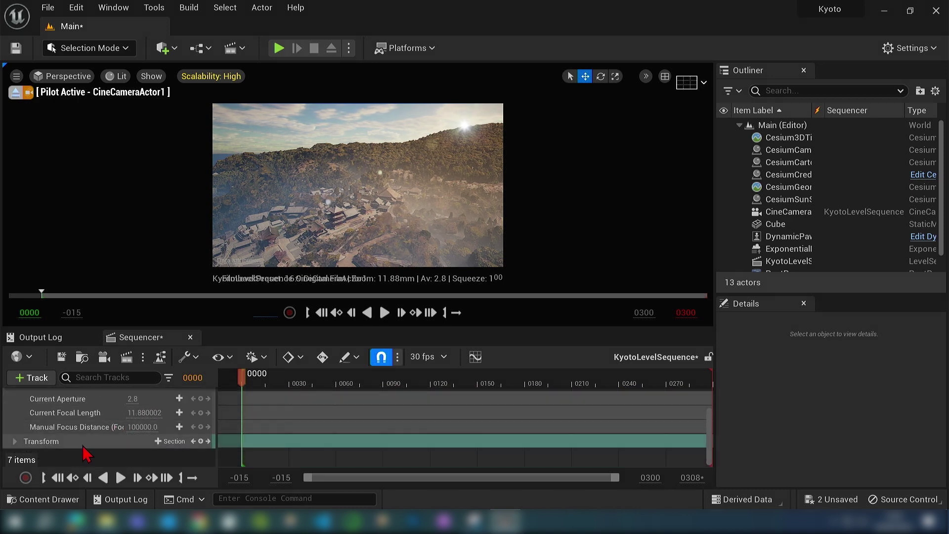
pyautogui.click(15, 441)
pyautogui.scroll(-1, 89, 454)
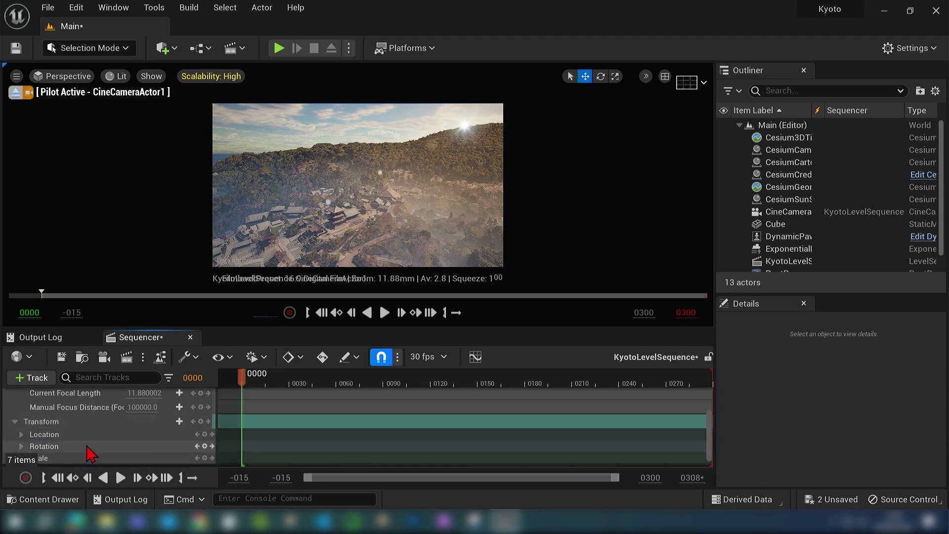
pyautogui.click(201, 421)
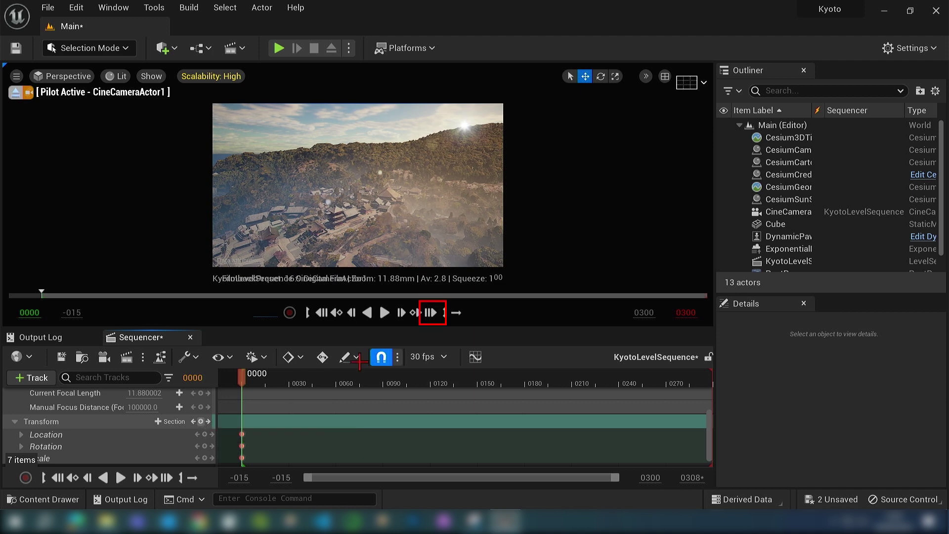
pyautogui.click(434, 313)
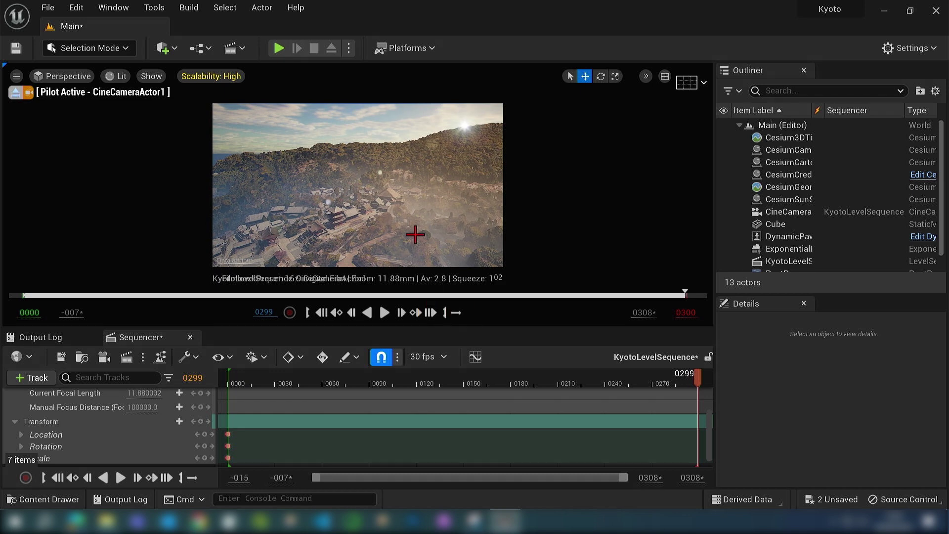
# Fly the camera forward and down toward the temple and key its Transform at frame 299
pyautogui.moveTo(371, 227); pyautogui.dragTo(371, 257, button='right')
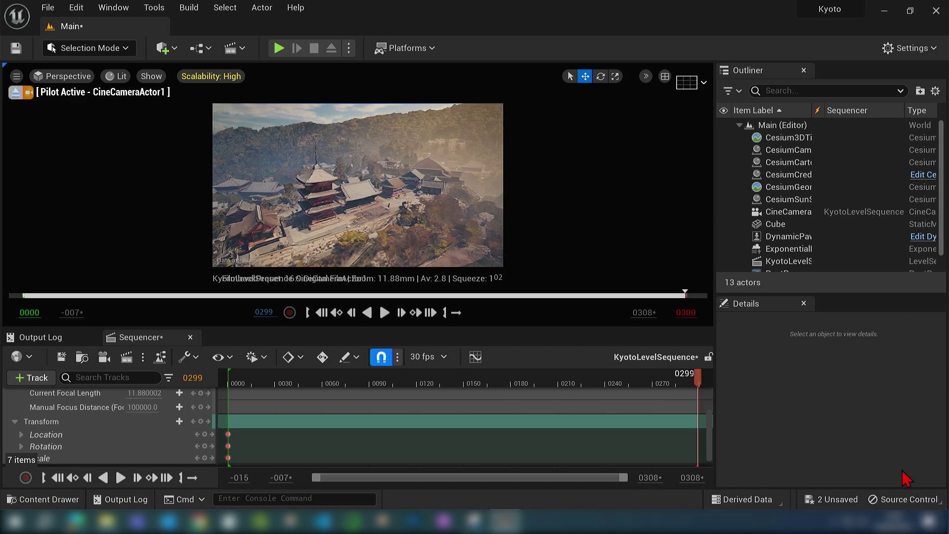
pyautogui.scroll(-1, 656, 431)
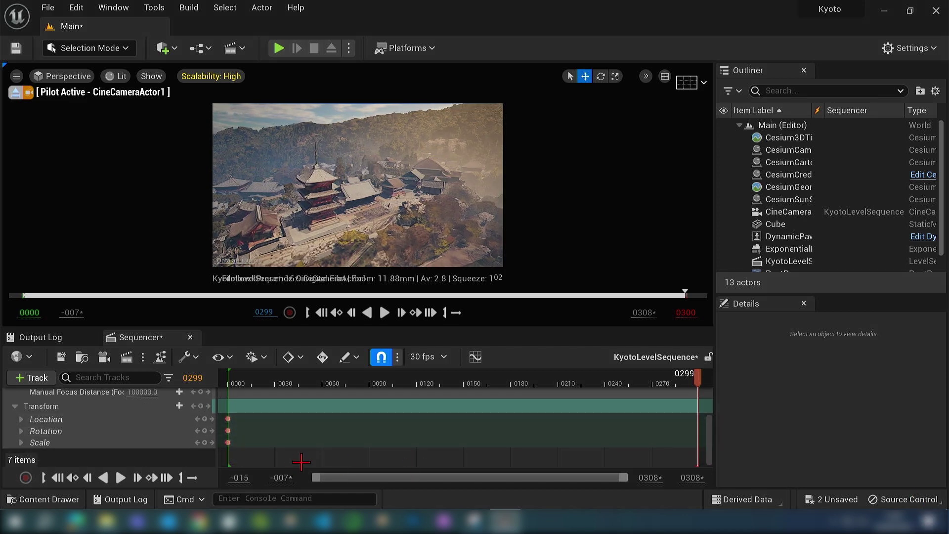
pyautogui.scroll(2, 510, 400)
pyautogui.scroll(-2, 510, 403)
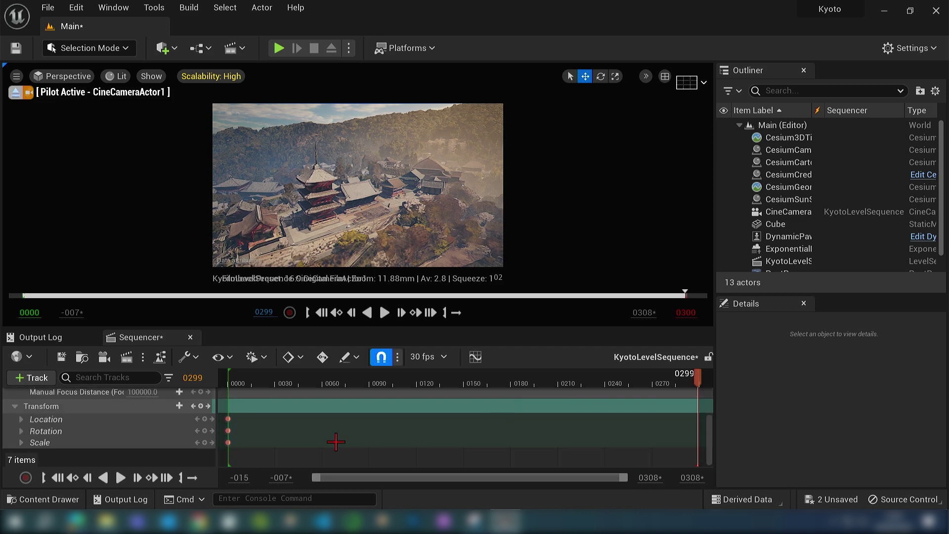
pyautogui.click(200, 407)
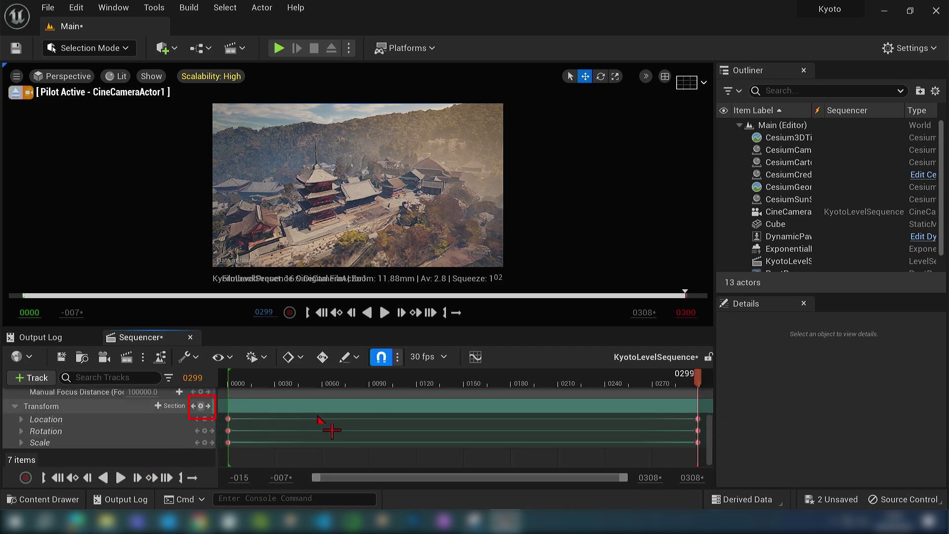
# Play the fly-through from frame 0, then return to the start and jump to the last frame
pyautogui.click(323, 313)
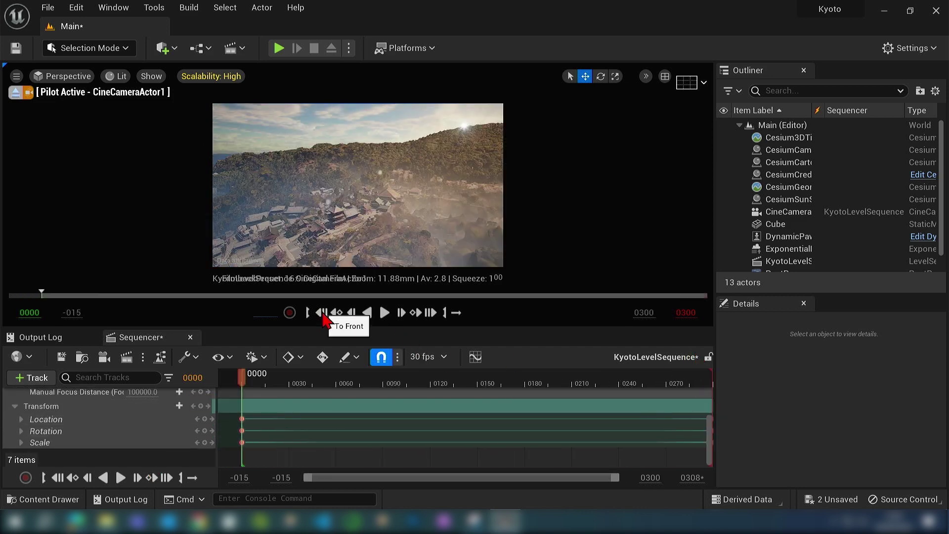
pyautogui.click(384, 313)
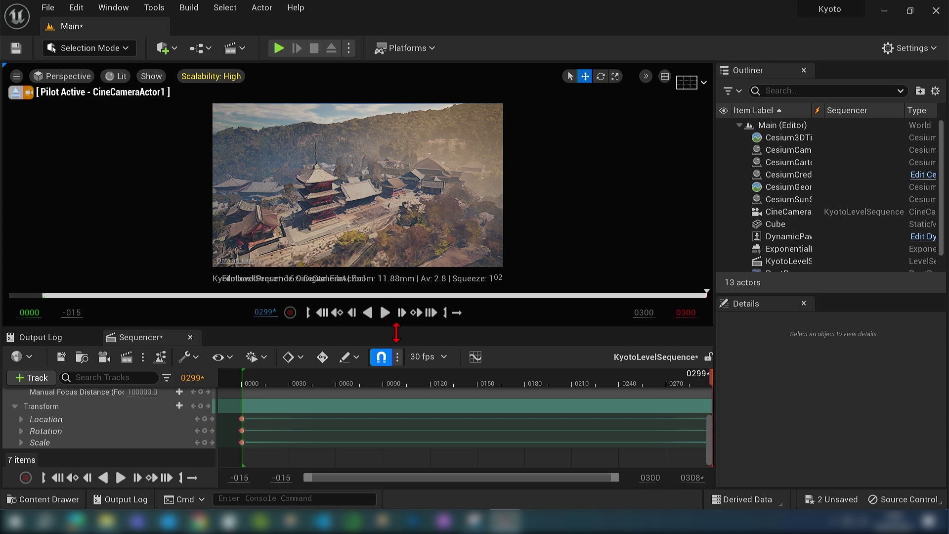
pyautogui.click(322, 314)
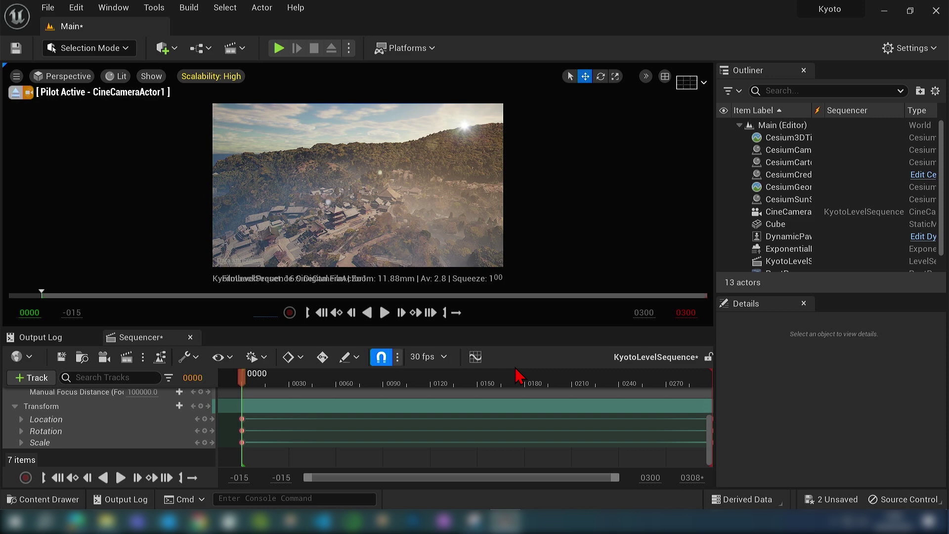
pyautogui.hotkey('ctrl', 'Right')
pyautogui.scroll(1, 511, 399)
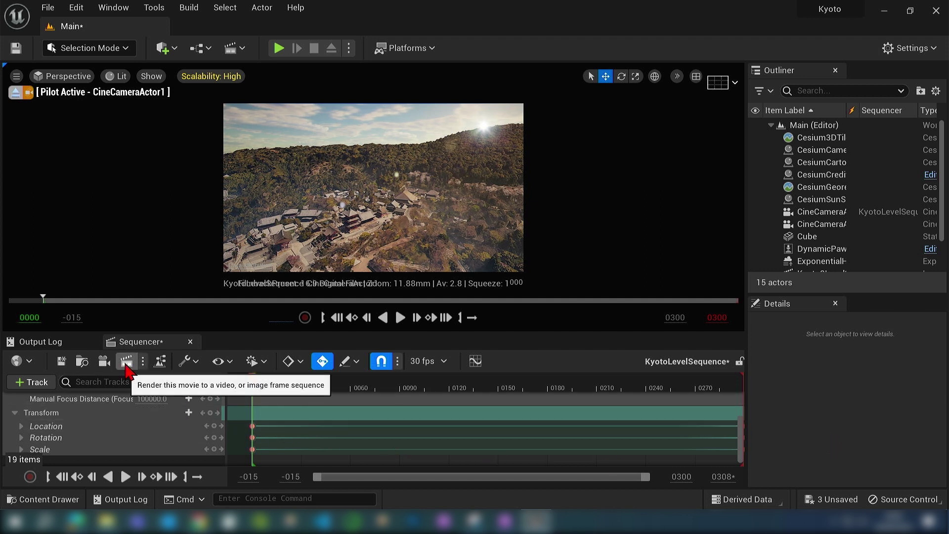
# Open Movie Render Queue from Sequencer and add a KyotoLevelSequence render job
pyautogui.click(126, 365)
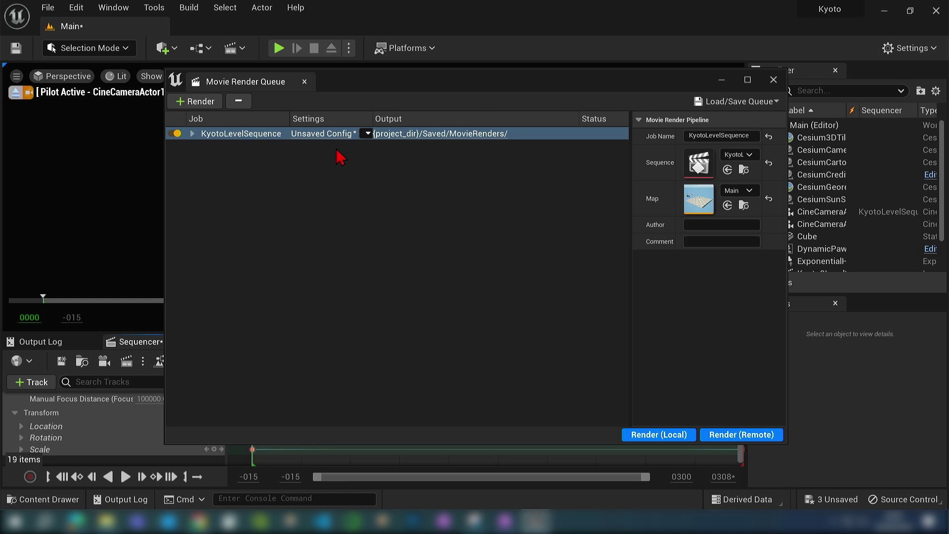
pyautogui.click(204, 101)
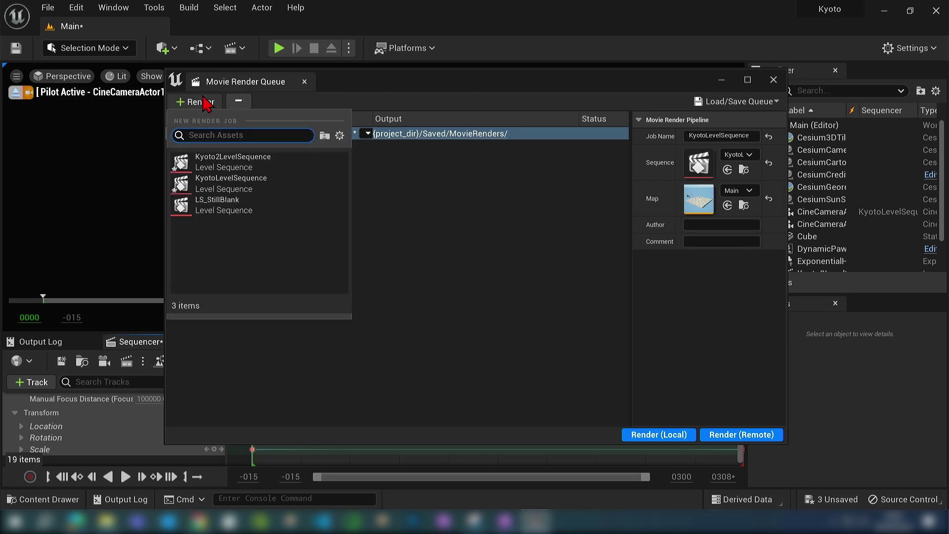
# Remove the .jpg Sequence output from the render job's settings
pyautogui.click(335, 178)
pyautogui.click(312, 141)
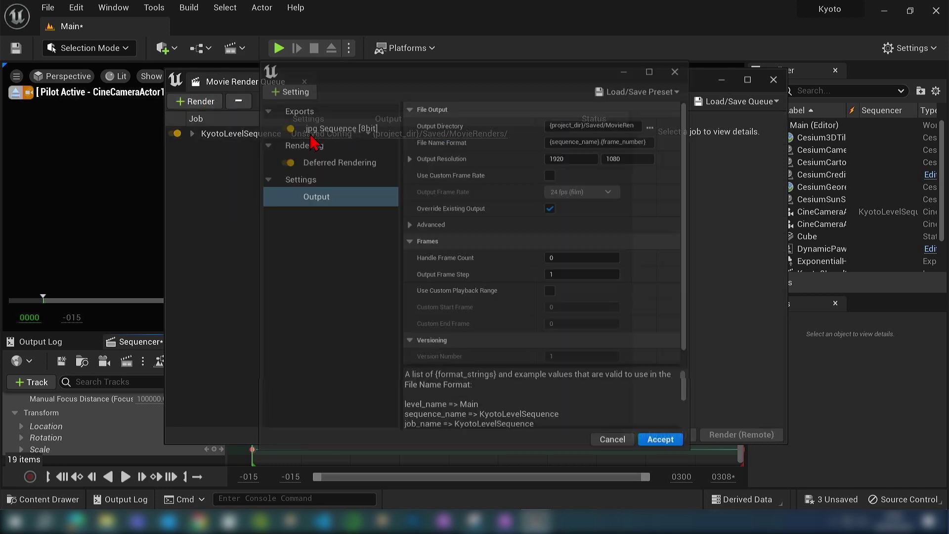
pyautogui.click(321, 130)
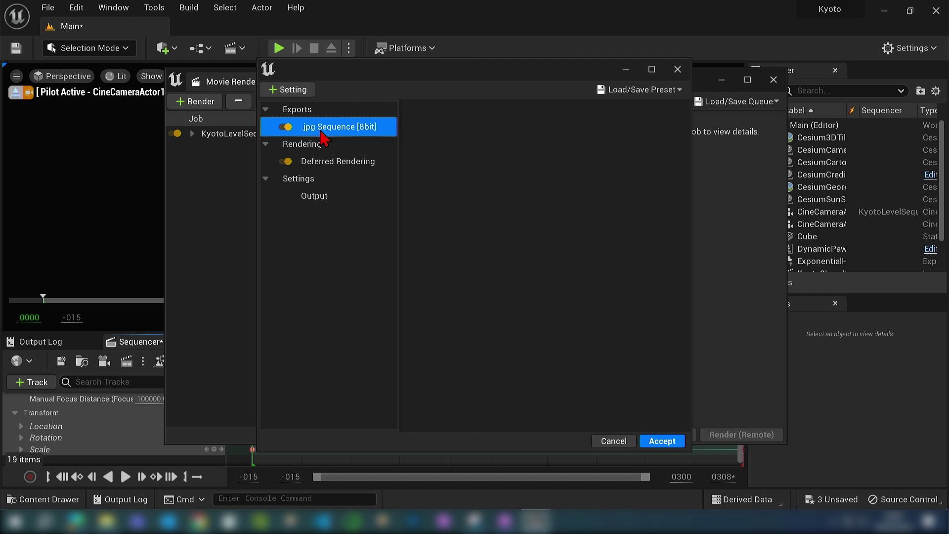
pyautogui.press('Delete')
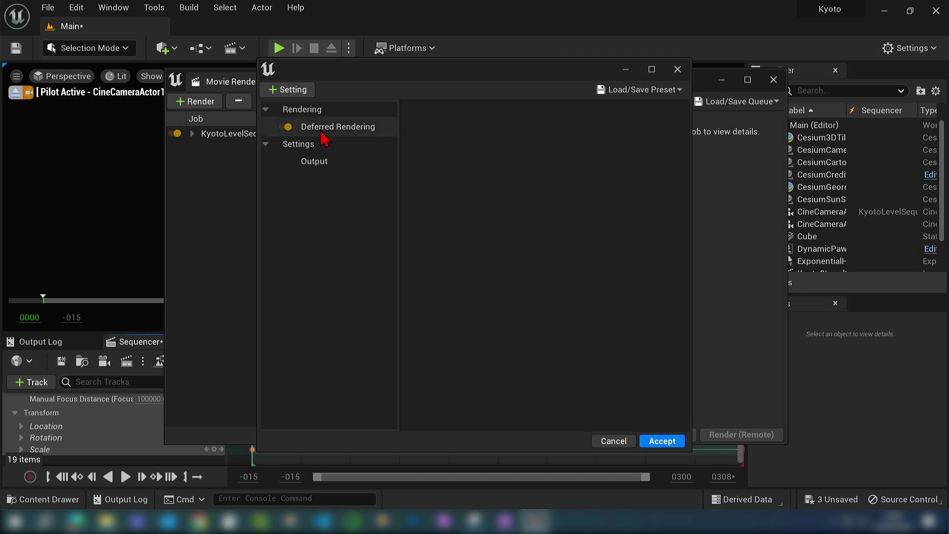
# Add .png Sequence [8bit] output and Anti-aliasing settings to the job
pyautogui.click(293, 90)
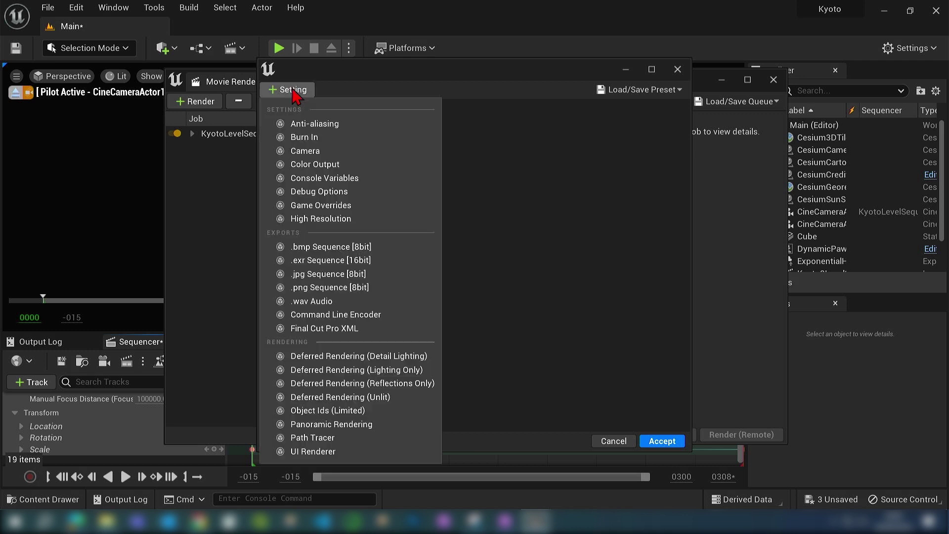
pyautogui.click(346, 289)
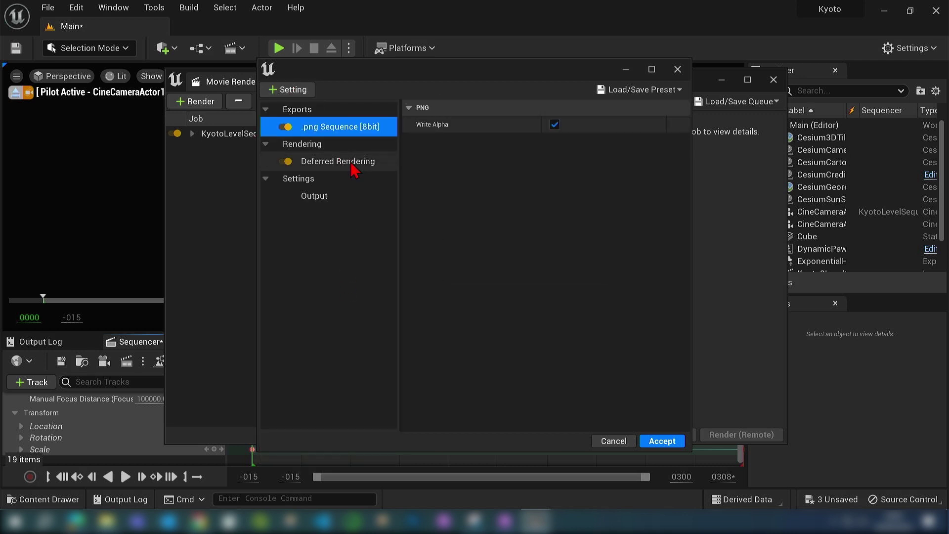
pyautogui.click(292, 90)
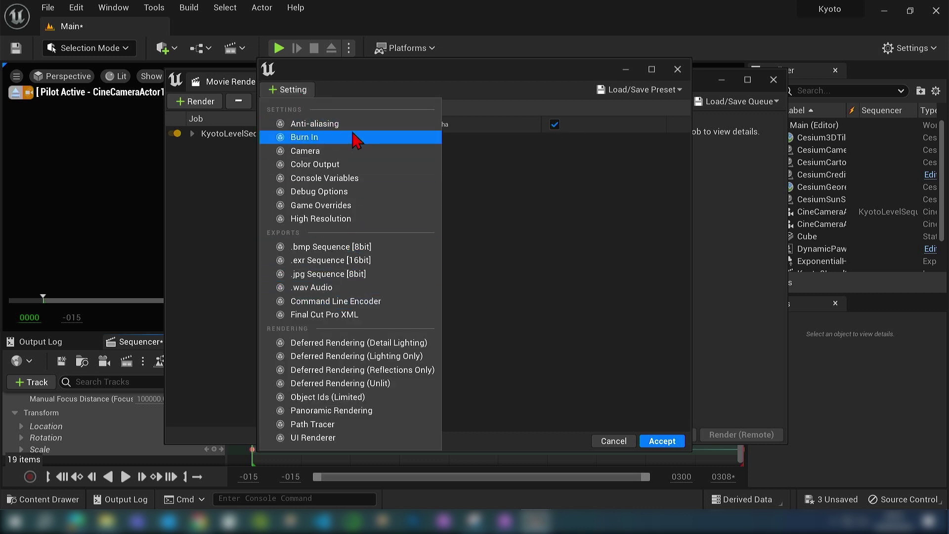
pyautogui.click(350, 128)
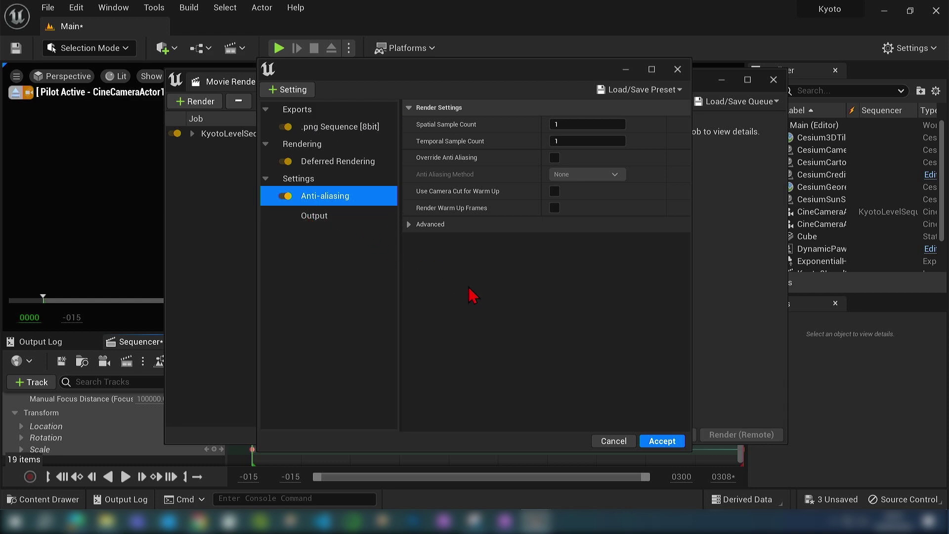
# Read the Anti-Aliasing section on temporal and spatial sampling in the Movie Render Queue settings reference
pyautogui.click(199, 522)
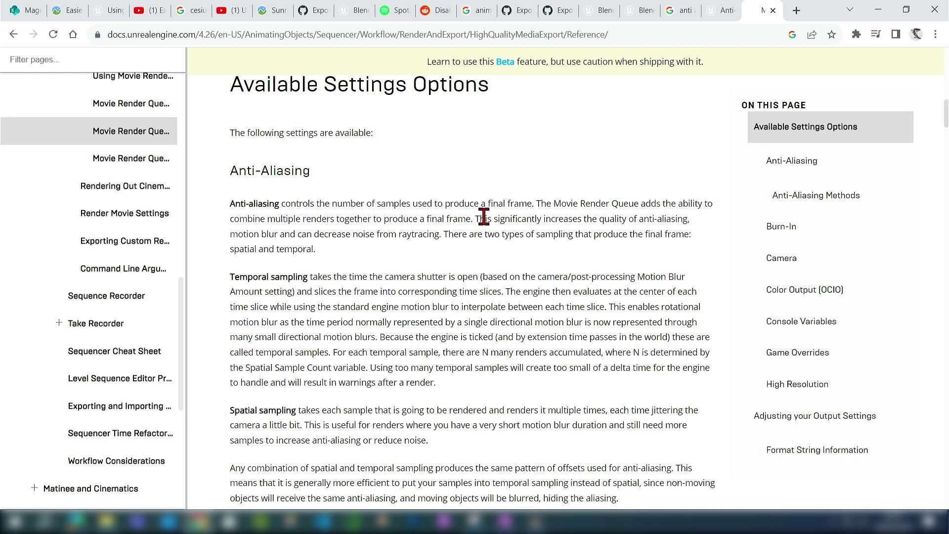
pyautogui.scroll(-1, 484, 218)
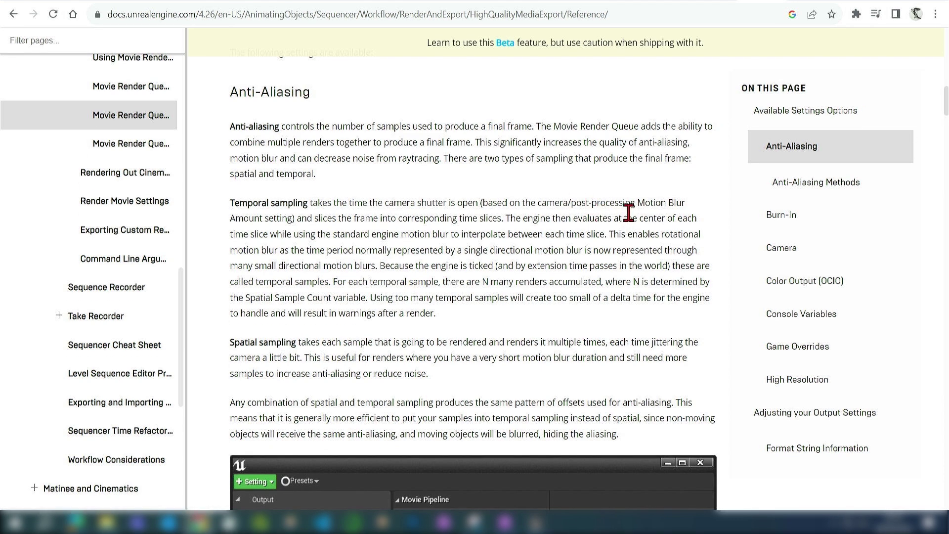
pyautogui.moveTo(638, 204); pyautogui.dragTo(685, 205)
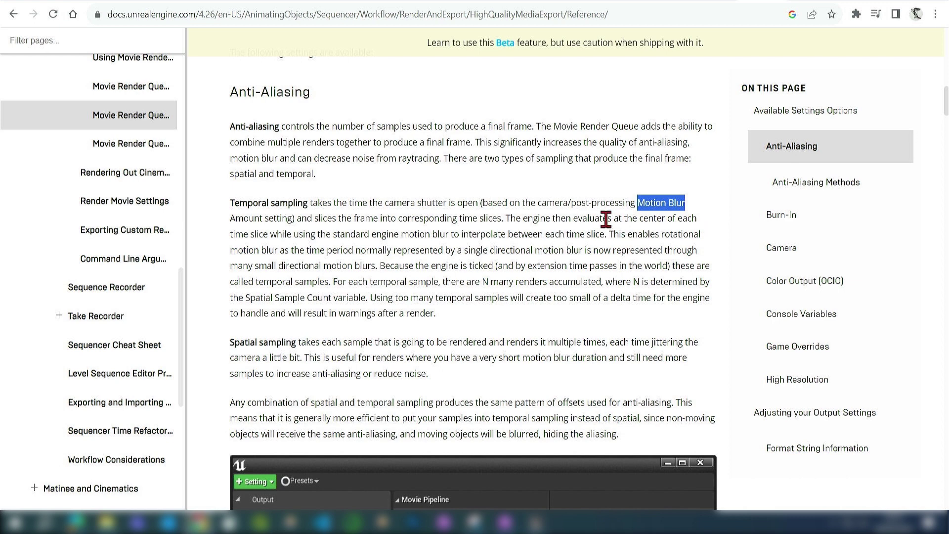
pyautogui.click(462, 375)
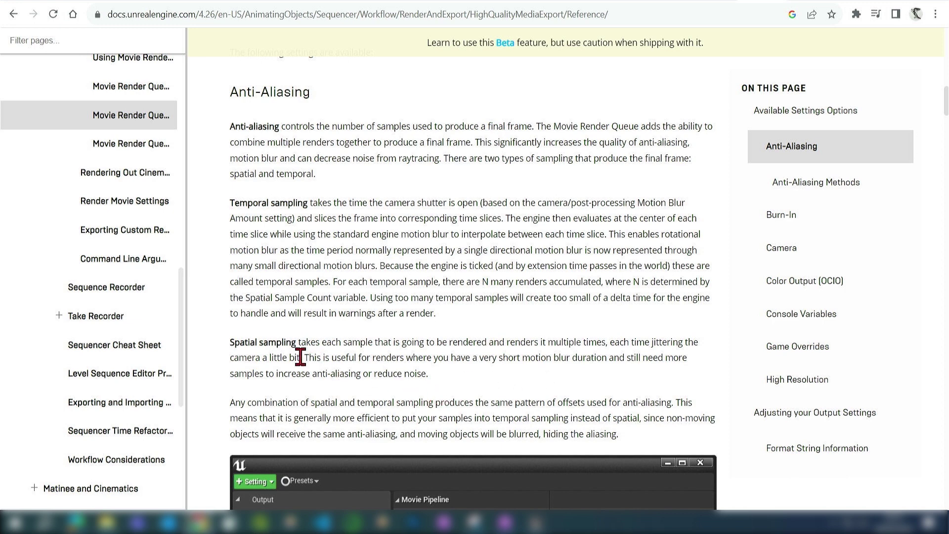
pyautogui.moveTo(234, 342); pyautogui.dragTo(267, 342)
pyautogui.click(267, 342)
# Set Spatial Sample Count to 16 and Temporal Sample Count to 2, and enable Override Anti Aliasing
pyautogui.moveTo(546, 523)
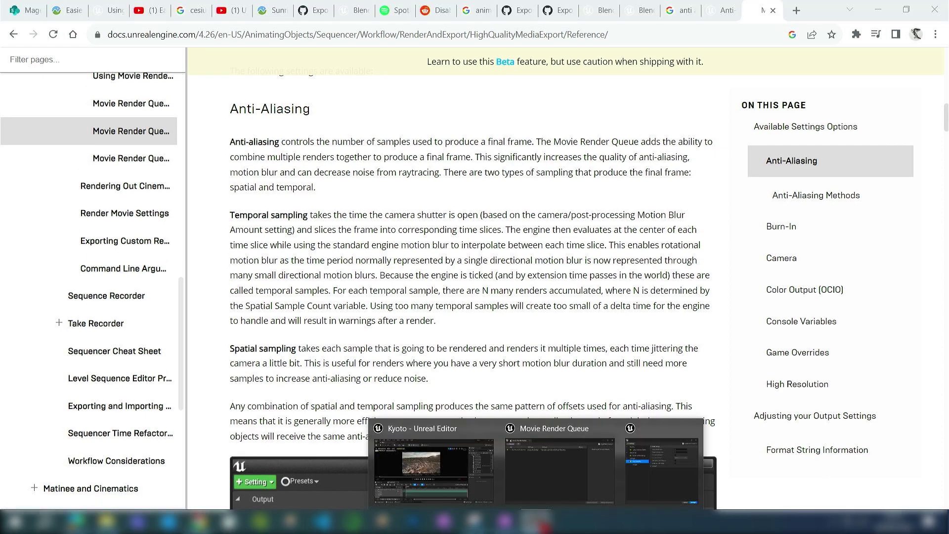
pyautogui.click(471, 454)
pyautogui.click(563, 126)
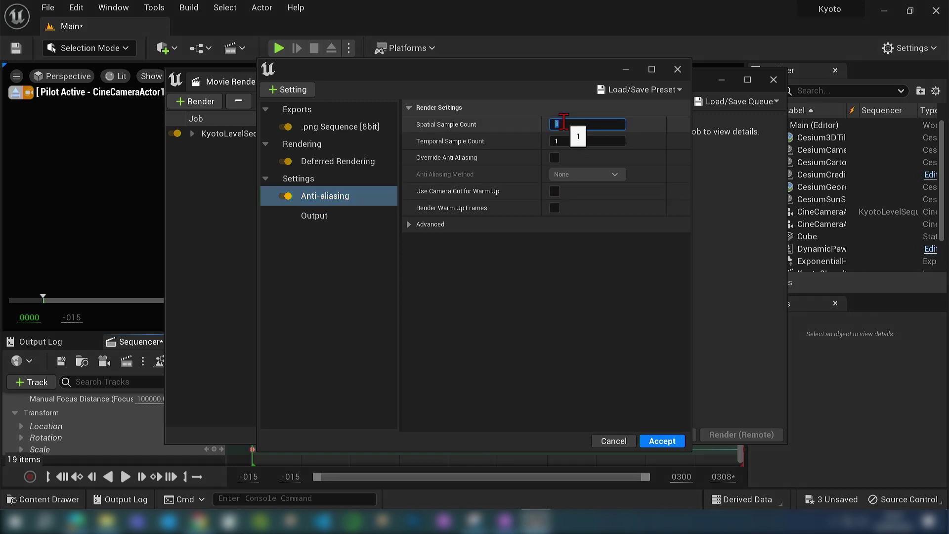
pyautogui.write('16')
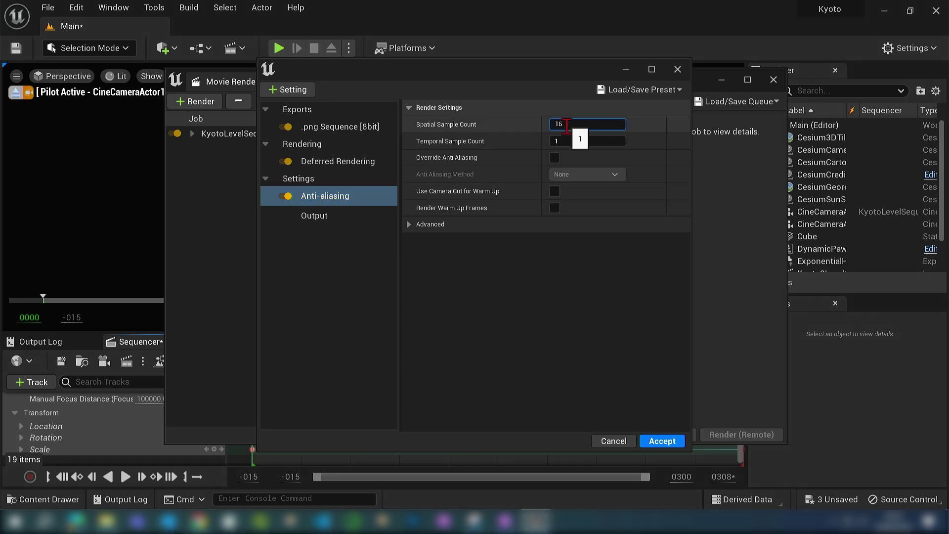
pyautogui.click(573, 140)
pyautogui.write('2')
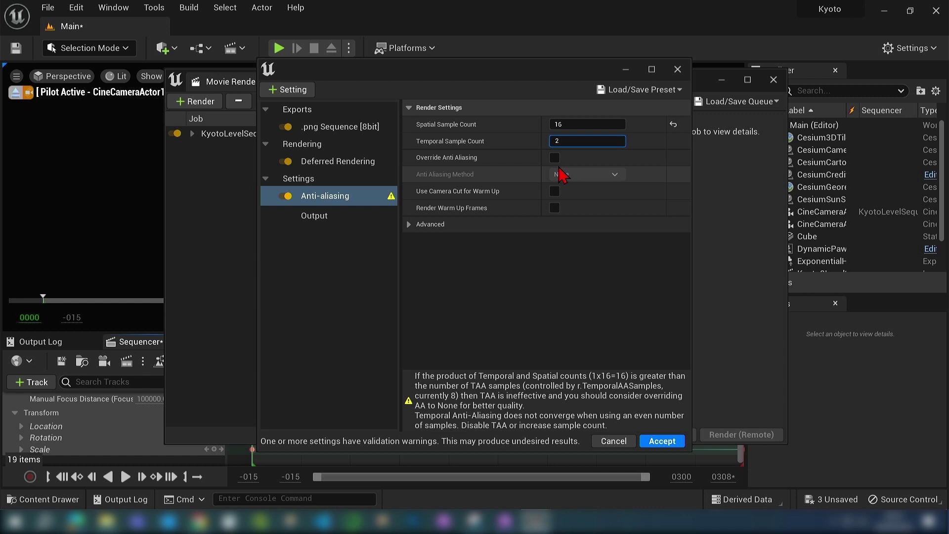
pyautogui.click(554, 158)
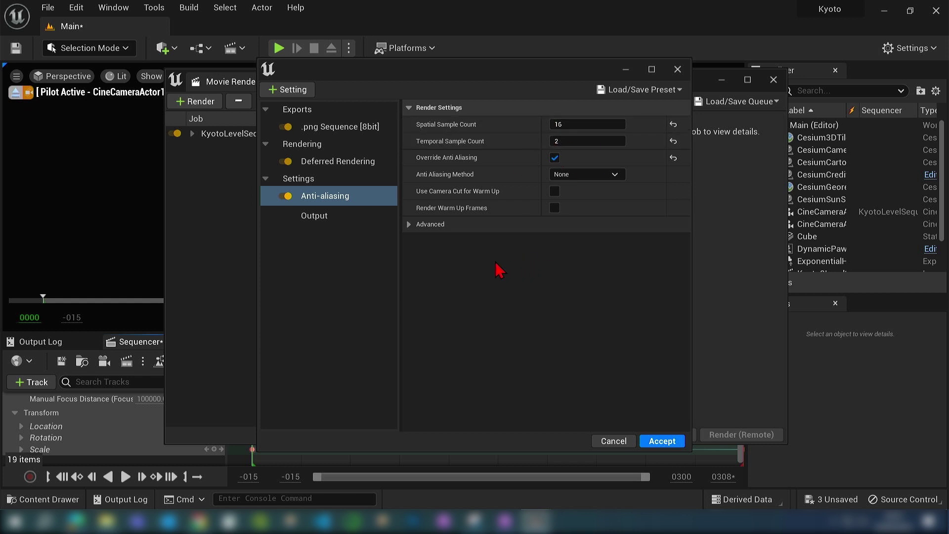
# Enable Use Custom Frame Rate at 29.97 fps (NTSC/30) in Output settings and accept the job settings
pyautogui.click(358, 220)
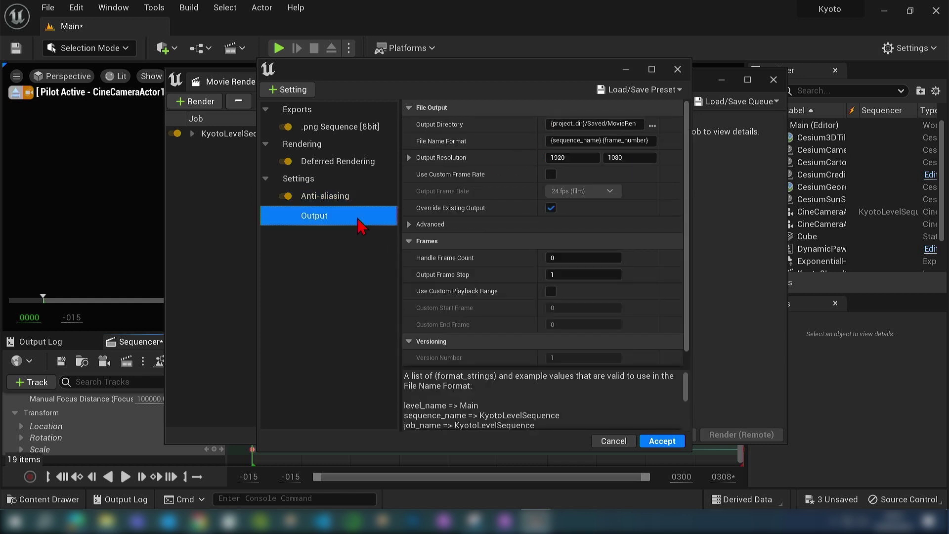
pyautogui.click(551, 174)
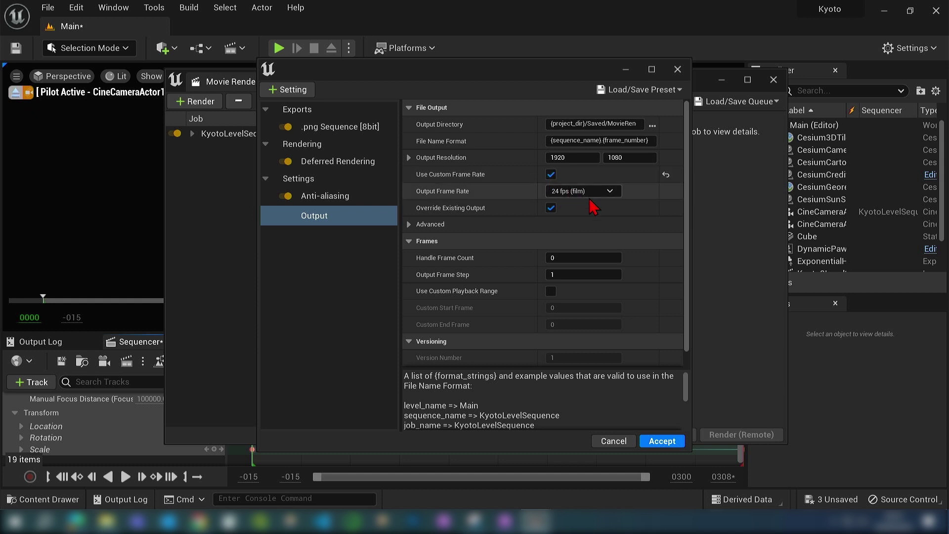
pyautogui.click(592, 193)
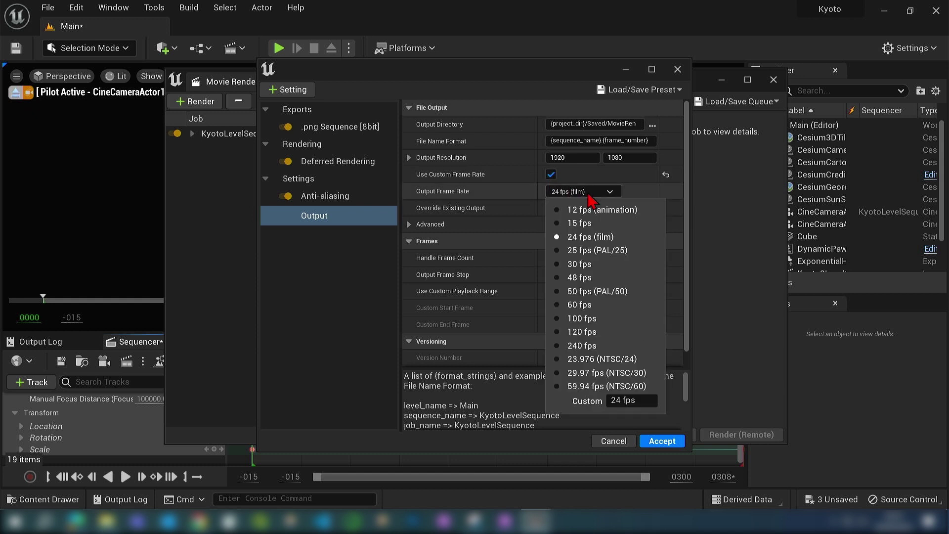
pyautogui.click(615, 372)
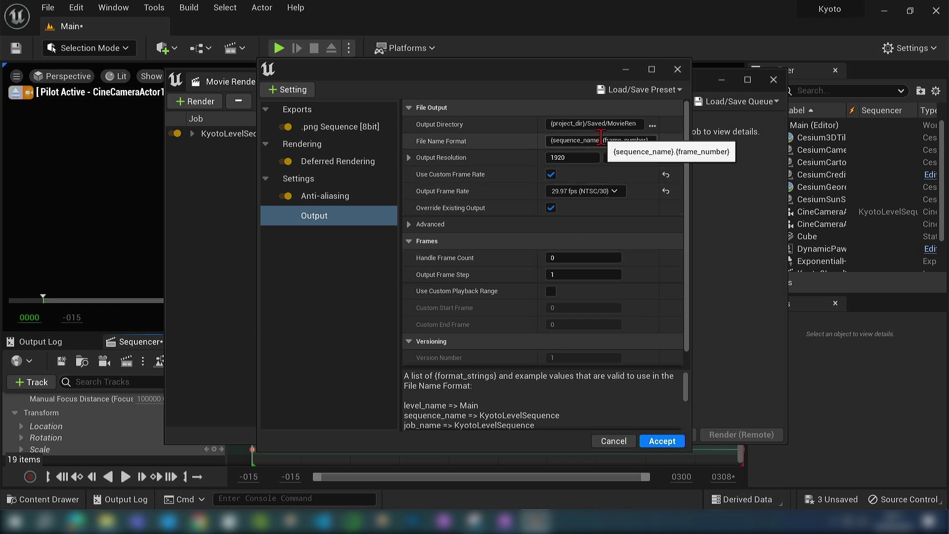
pyautogui.click(663, 441)
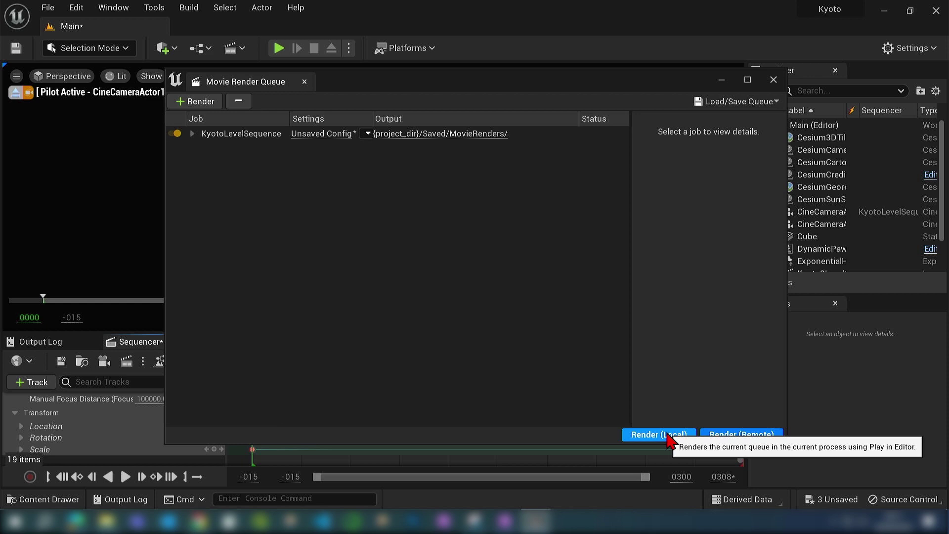
# Render KyotoLevelSequence locally to 300 frames in Saved/MovieRenders, then minimize Explorer
pyautogui.click(668, 436)
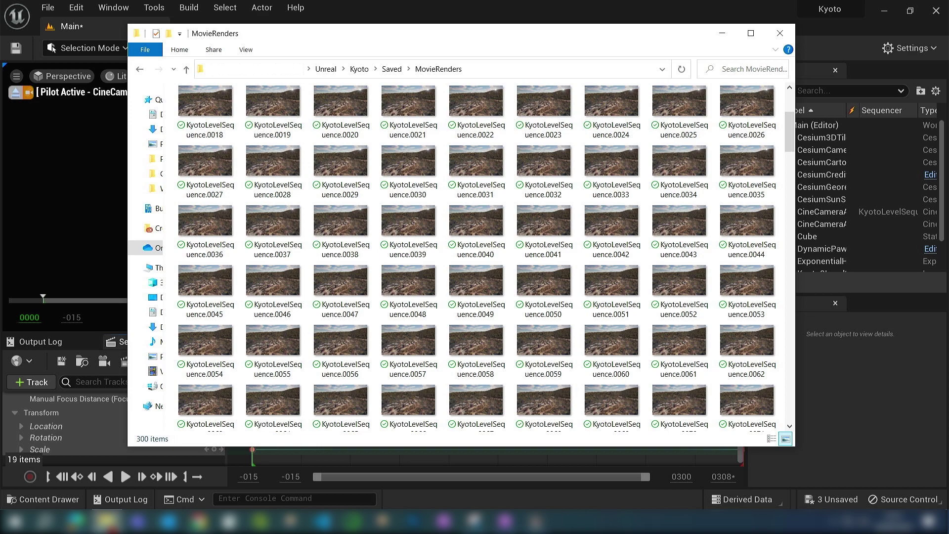
pyautogui.click(722, 33)
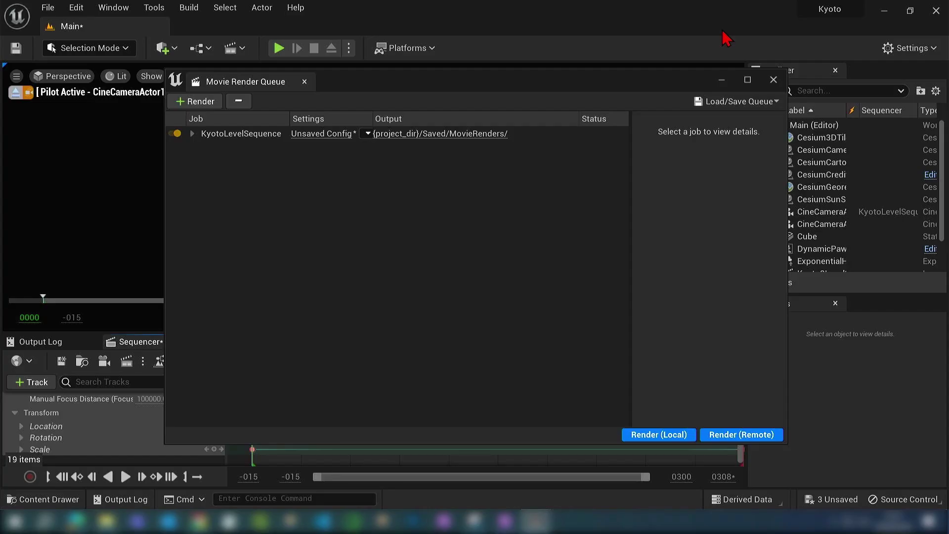